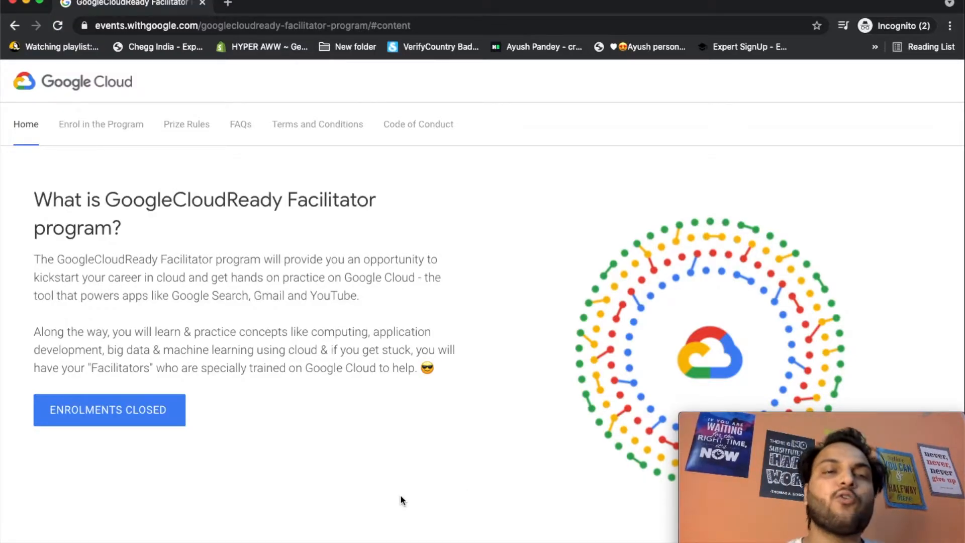
Open the Baseline: Infrastructure quest listed under Track 1: Cloud Infrastructure Track
scroll(400, 497, "down", 15)
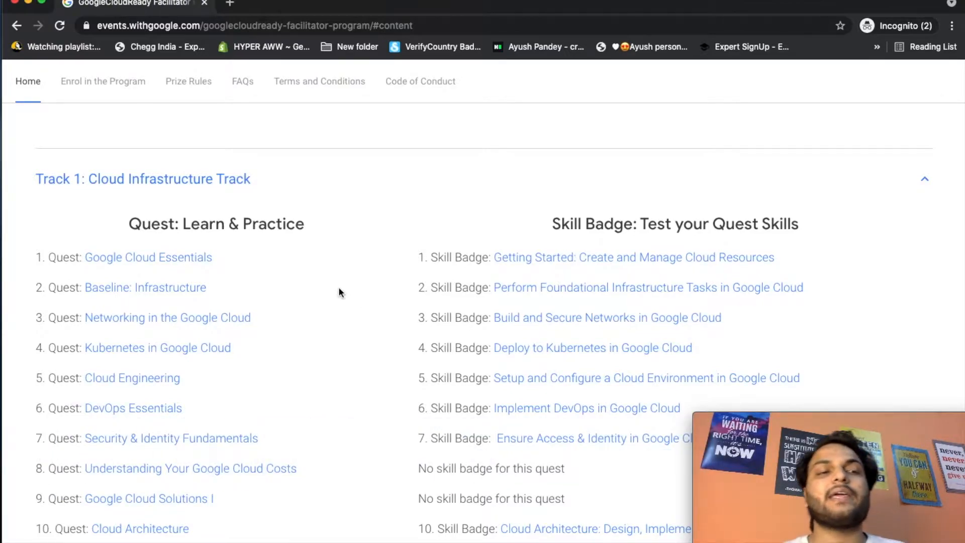
left_click(166, 294)
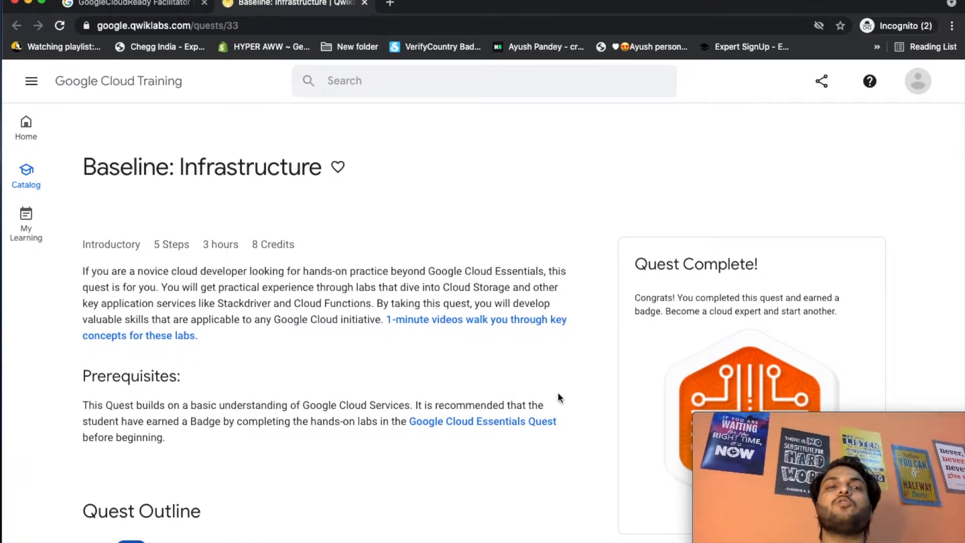
Look through the quest outline and open the lab Google Cloud Pub/Sub: Qwik Start - Console
scroll(502, 477, "down", 15)
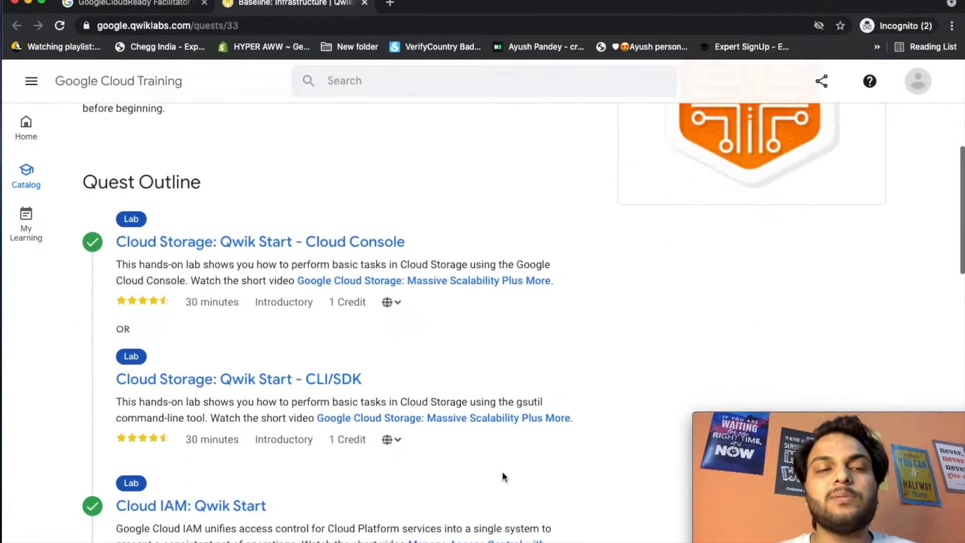
scroll(502, 476, "down", 3)
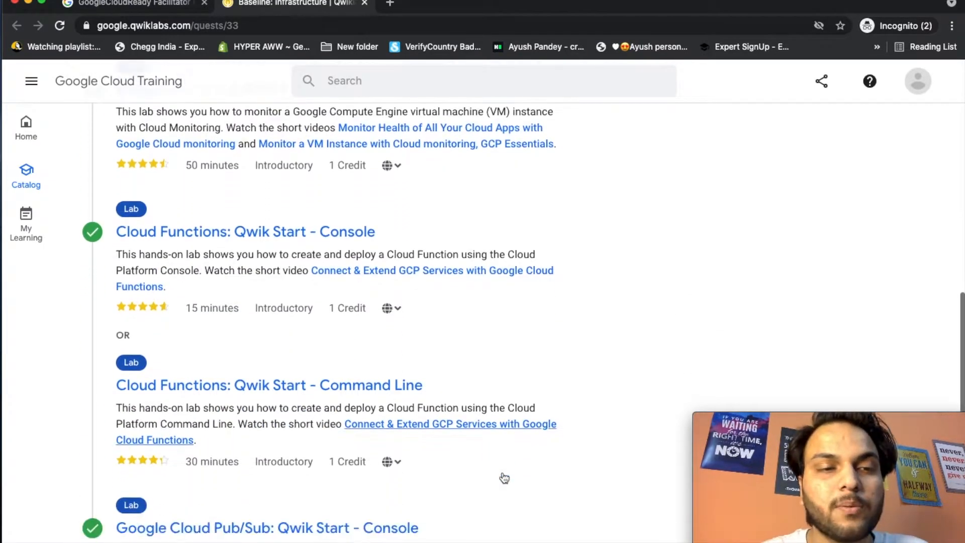
scroll(504, 477, "up", 2)
scroll(502, 476, "up", 1)
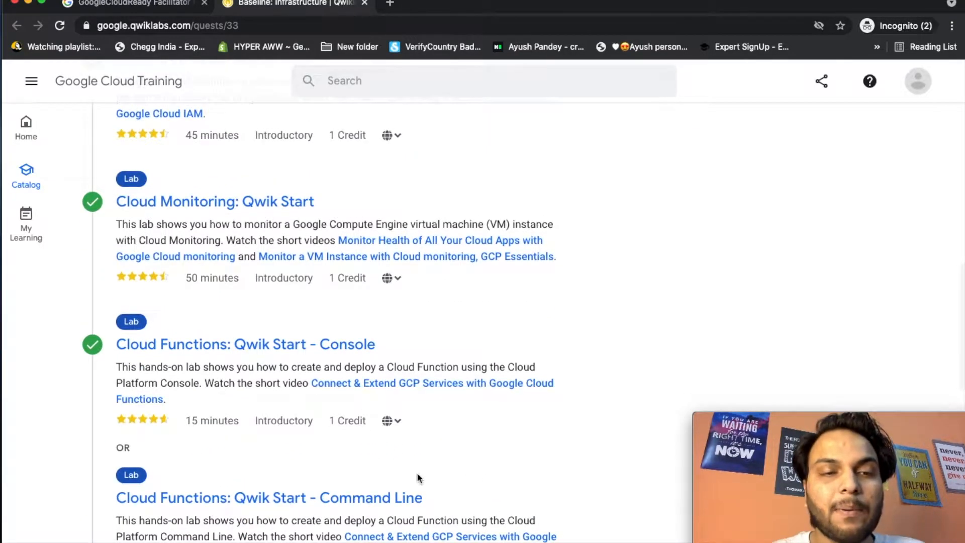
scroll(418, 478, "down", 7)
scroll(418, 478, "down", 1)
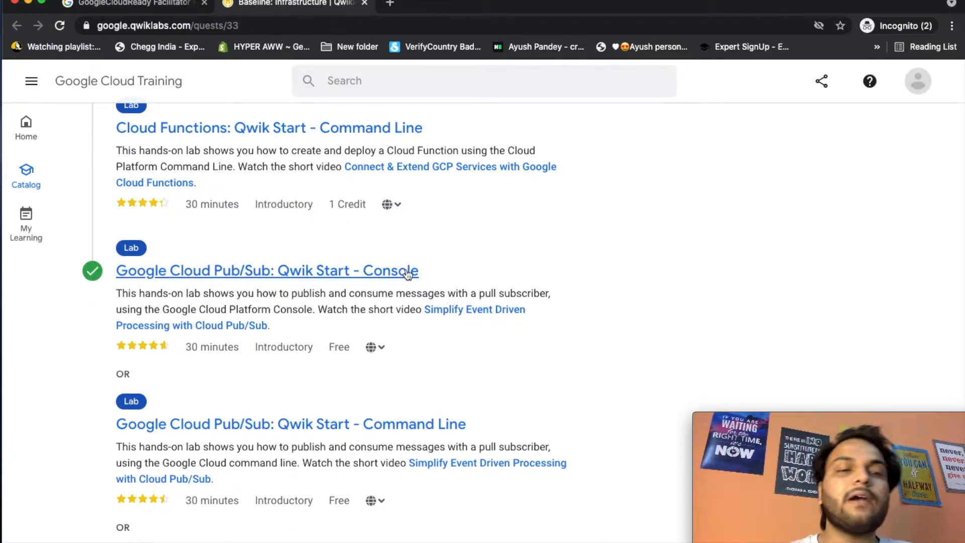
scroll(452, 296, "down", 1)
scroll(490, 319, "up", 1)
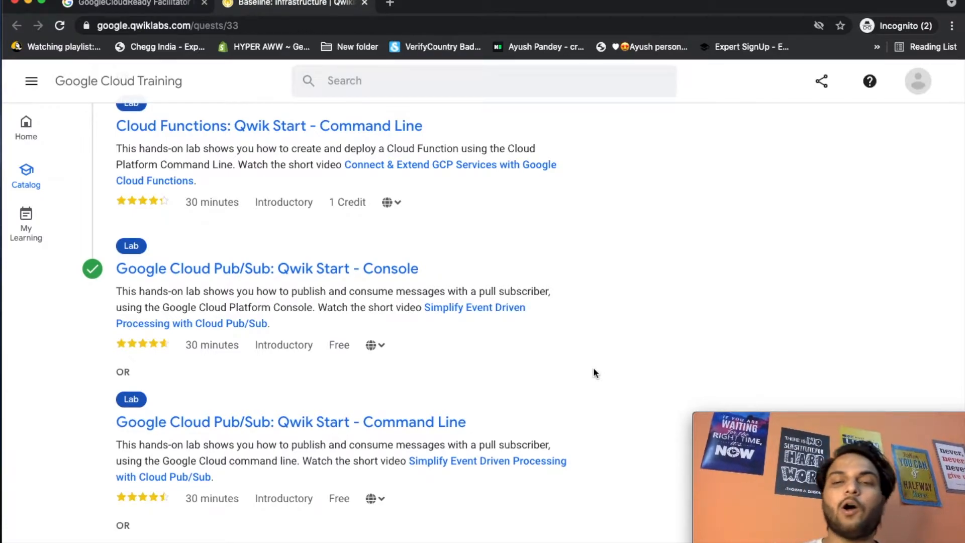
left_click(348, 269)
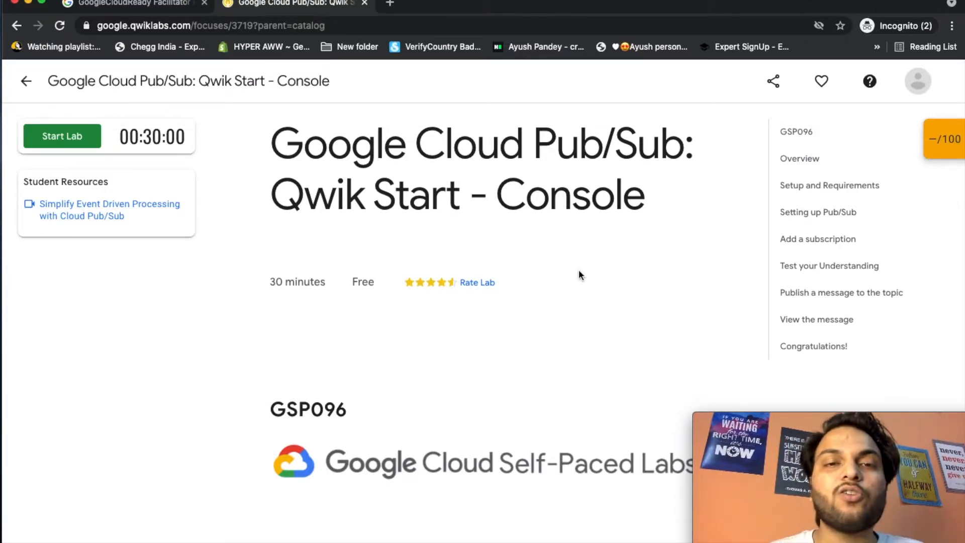
Start the Google Cloud Pub/Sub: Qwik Start - Console lab
scroll(578, 269, "down", 1)
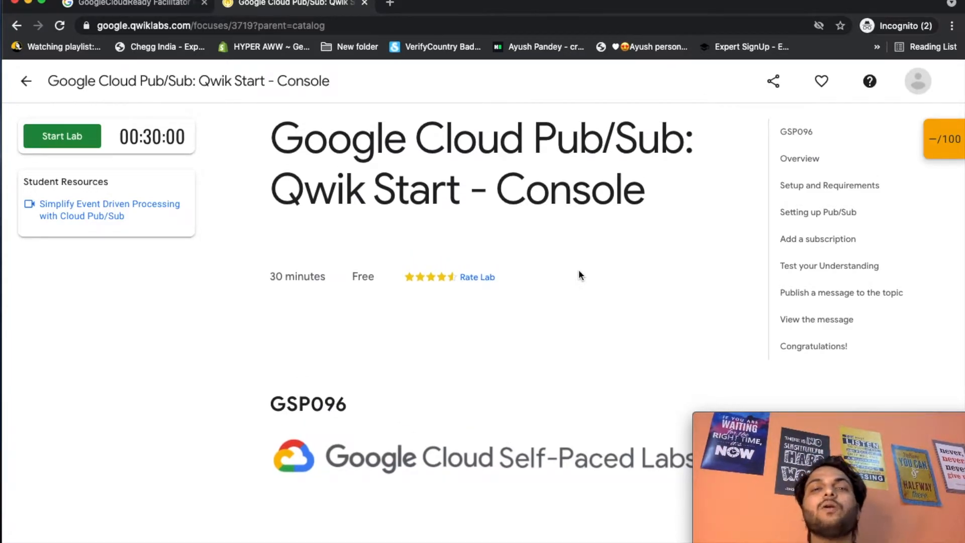
scroll(578, 269, "up", 1)
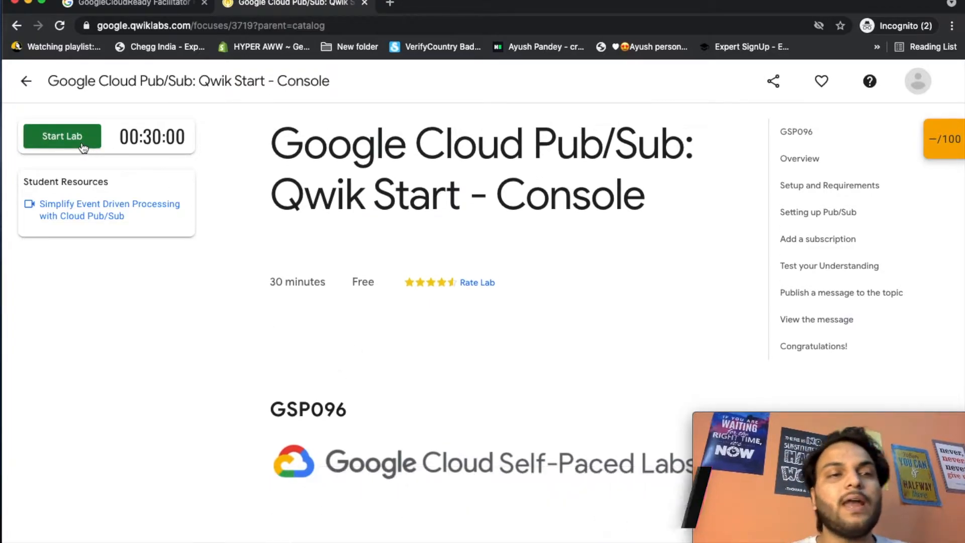
left_click(62, 136)
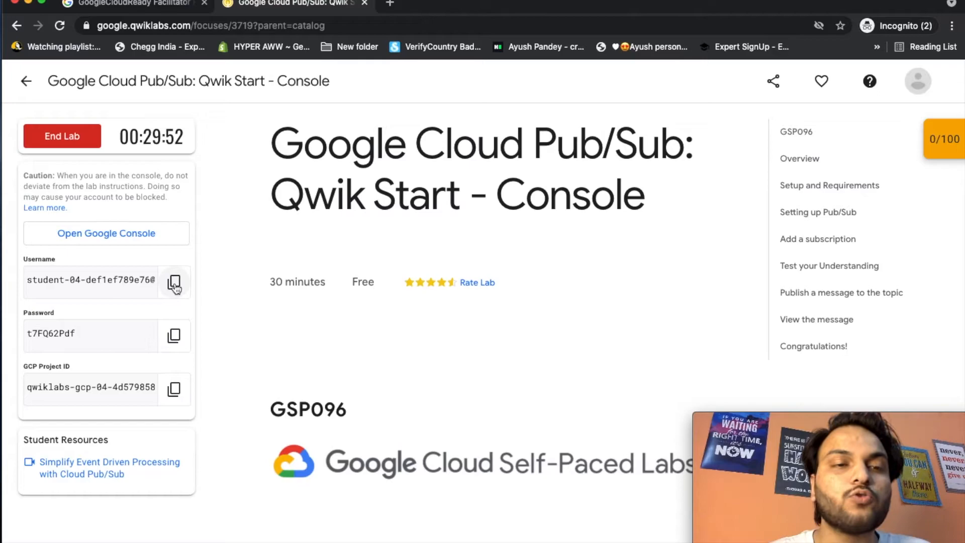
Copy the lab's username, open the Google Console and submit the username on the Google sign-in page
left_click(174, 284)
left_click(146, 235)
key("super+v")
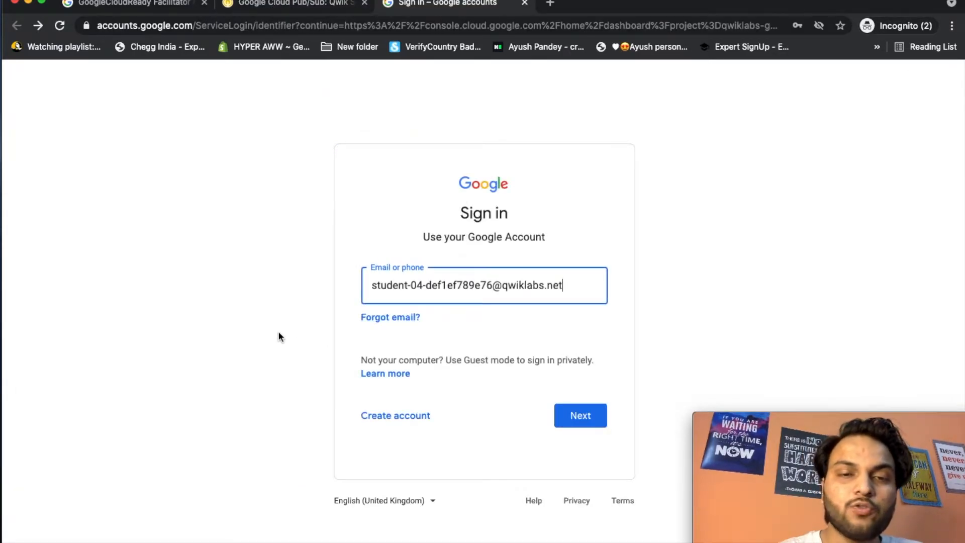
key("Return")
Copy the lab's password and sign in to the student account by entering it in the password field
left_click(296, 4)
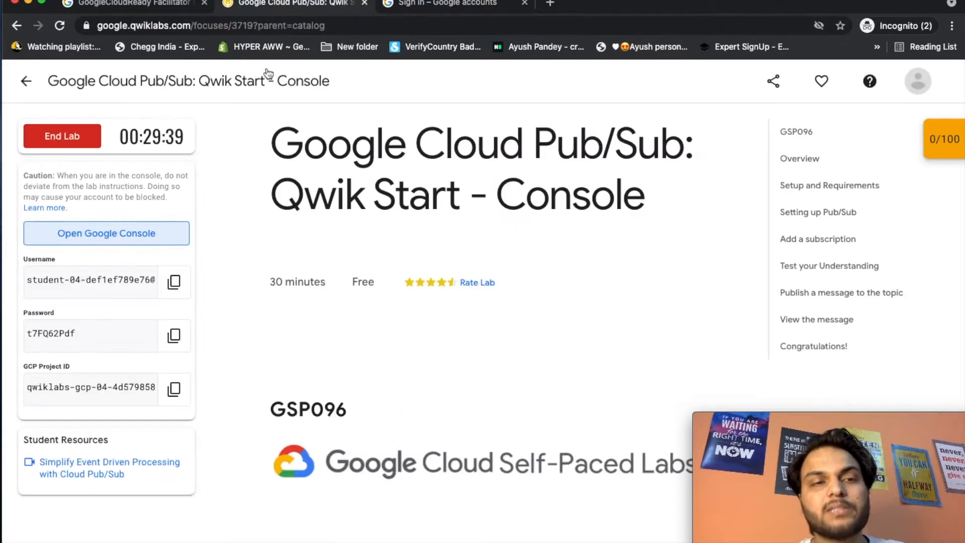
left_click(174, 335)
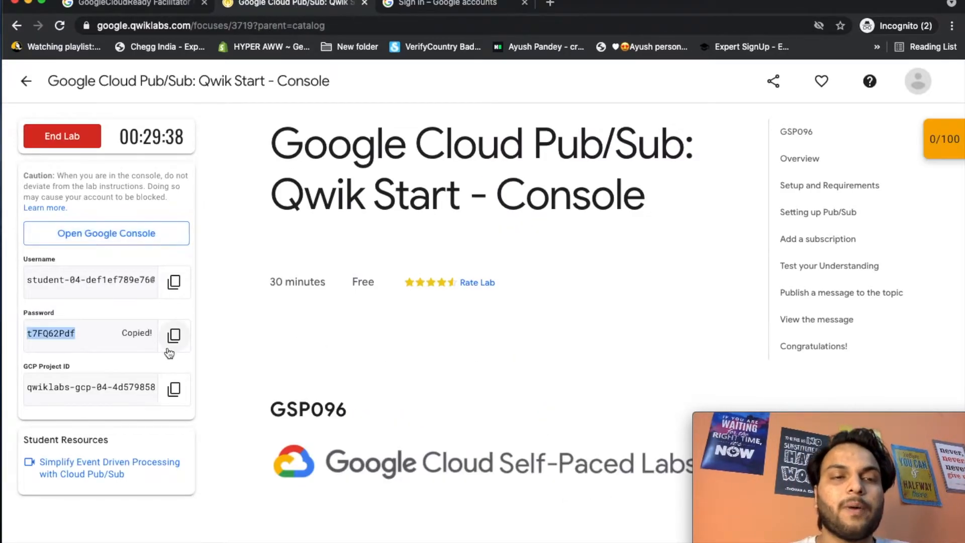
left_click(413, 11)
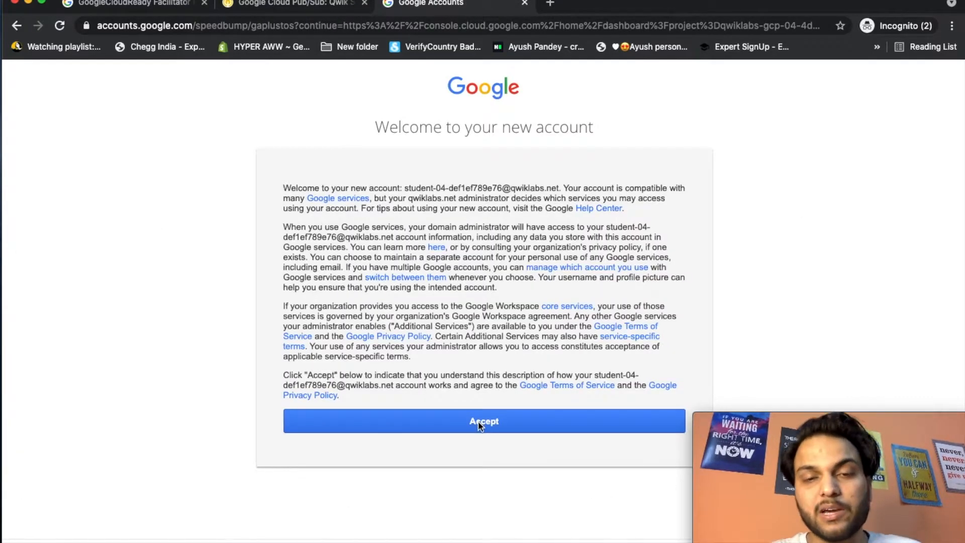
Accept the new account's terms and confirm its recovery options without adding any
left_click(478, 423)
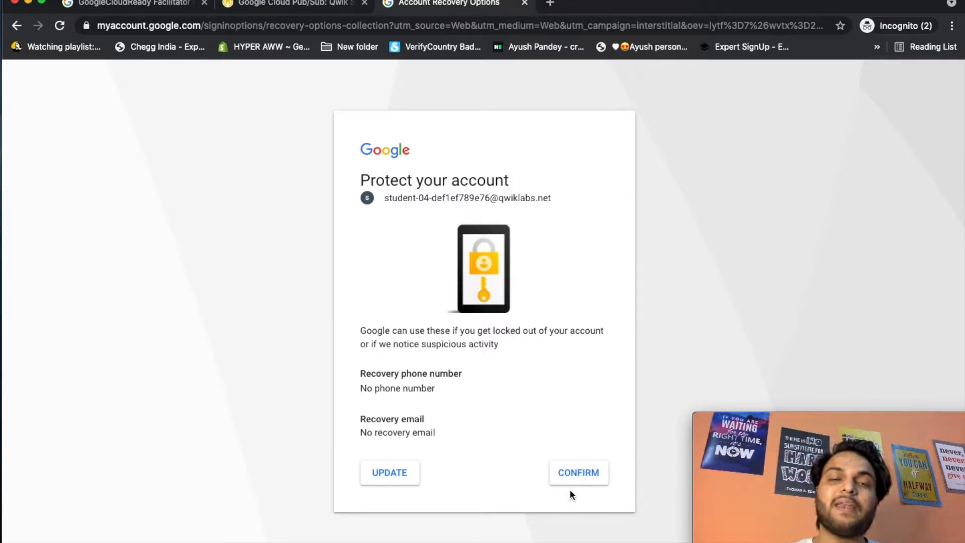
left_click(568, 478)
Go back to the lab page and read its setup instructions up to the Activate Cloud Shell section
key("ctrl+shift+Tab")
scroll(533, 311, "down", 7)
scroll(533, 312, "down", 15)
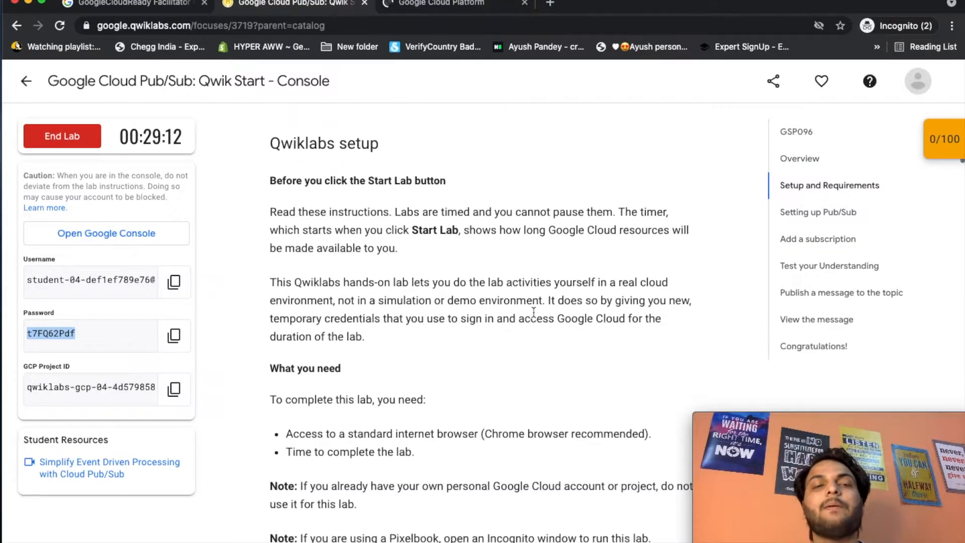
scroll(534, 313, "down", 15)
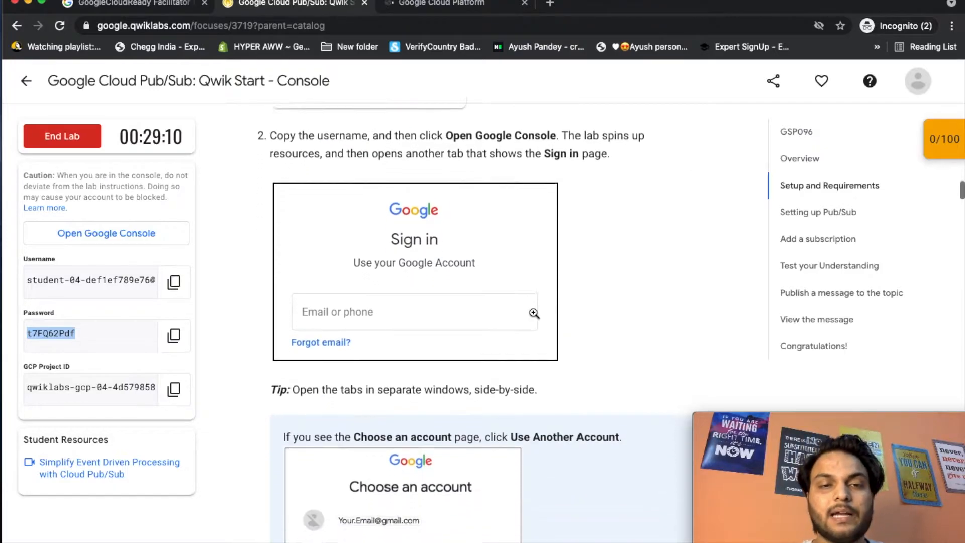
scroll(534, 313, "down", 6)
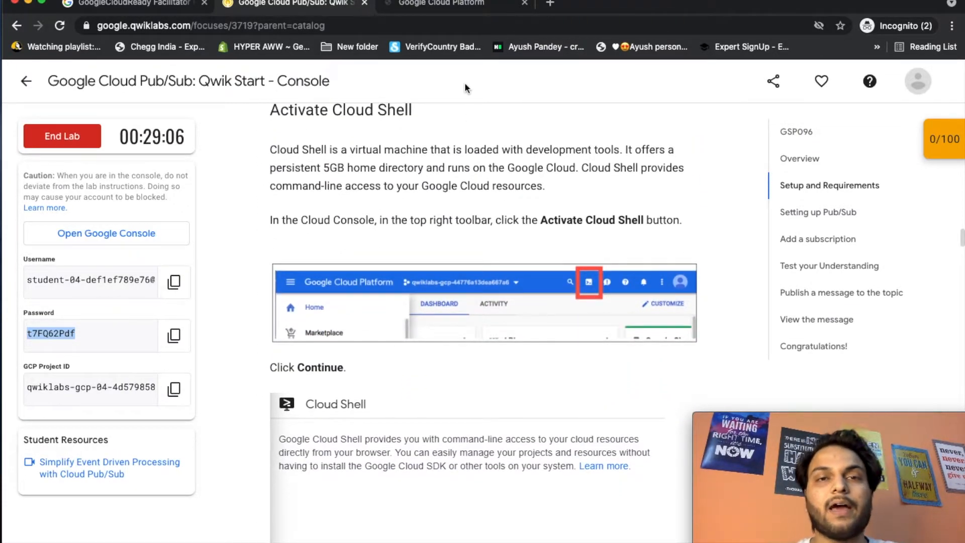
Switch to the Google Cloud console, set the country to India and agree to the Terms of Service
left_click(454, 6)
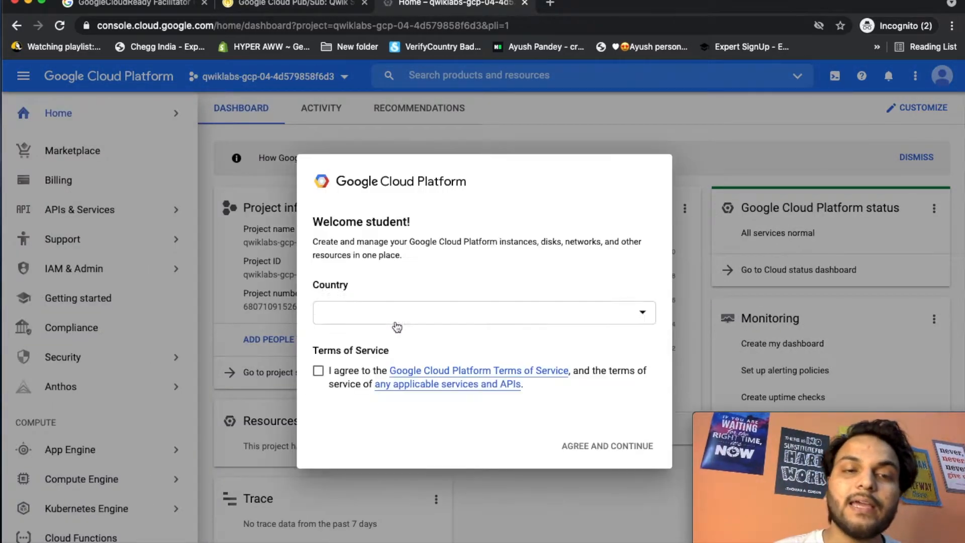
left_click(318, 370)
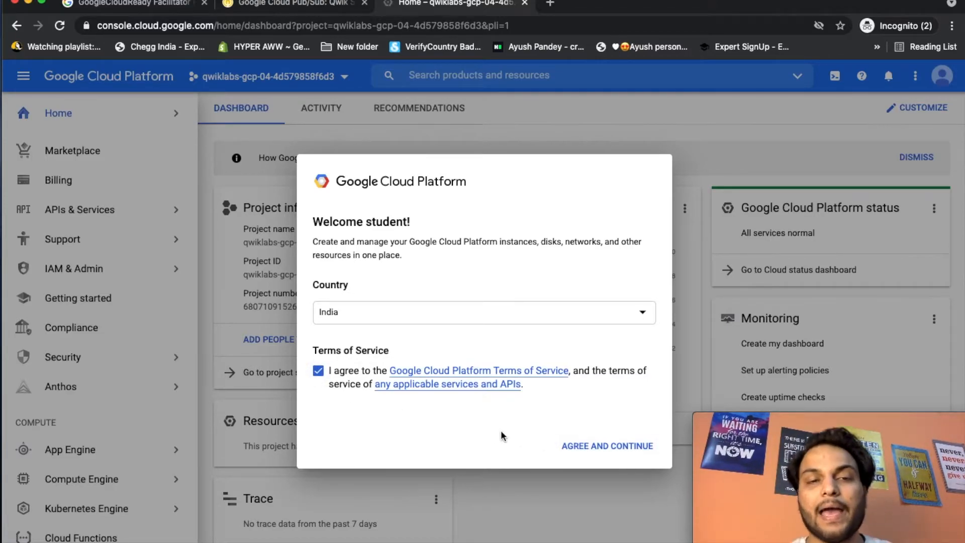
left_click(579, 443)
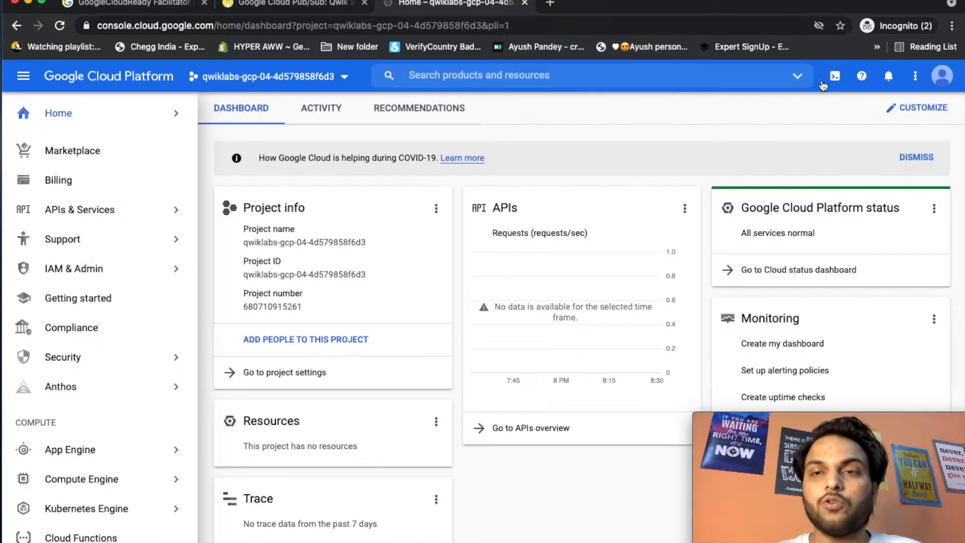
Activate Cloud Shell and run gcloud auth list, authorizing the credentials request
left_click(833, 79)
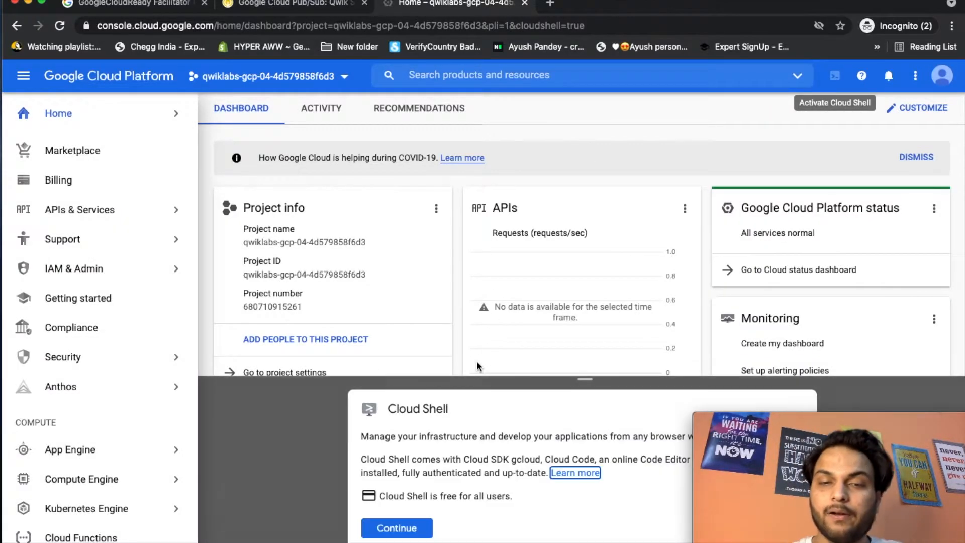
left_click(395, 522)
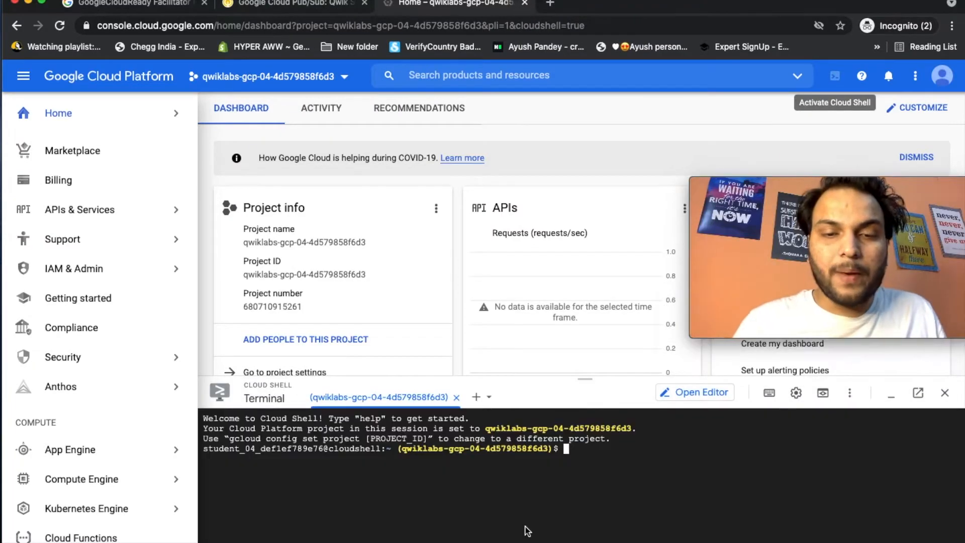
type("gcloud auth list")
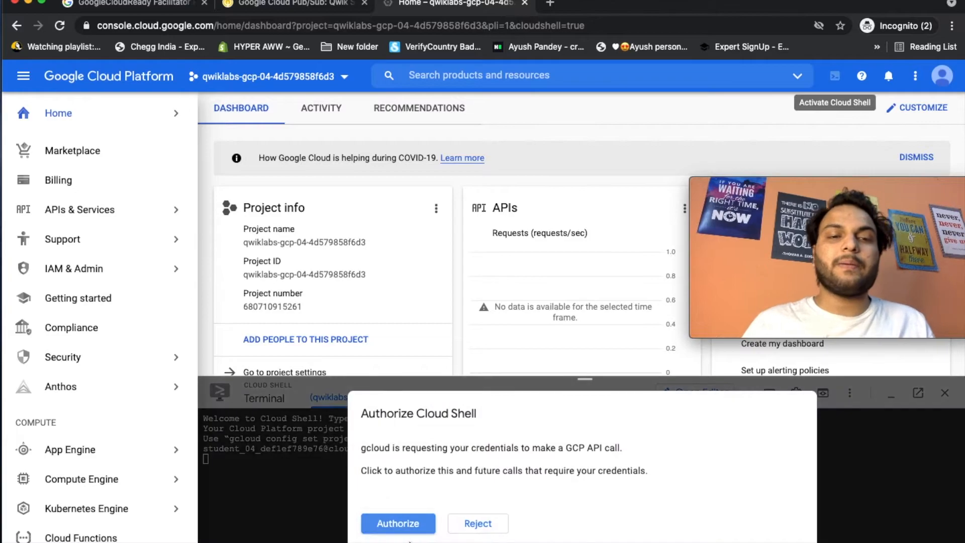
left_click(374, 523)
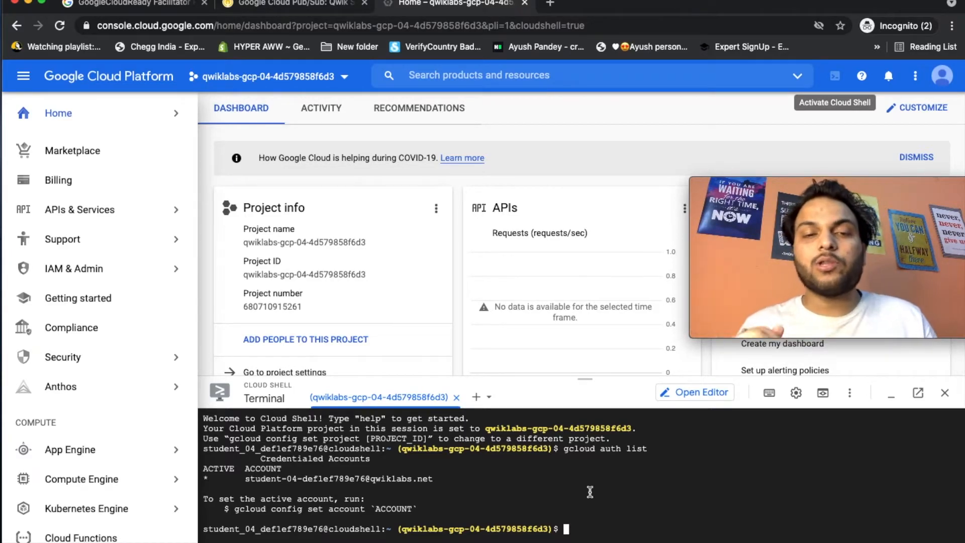
List the active project in Cloud Shell with gcloud config list project
type("gcloud")
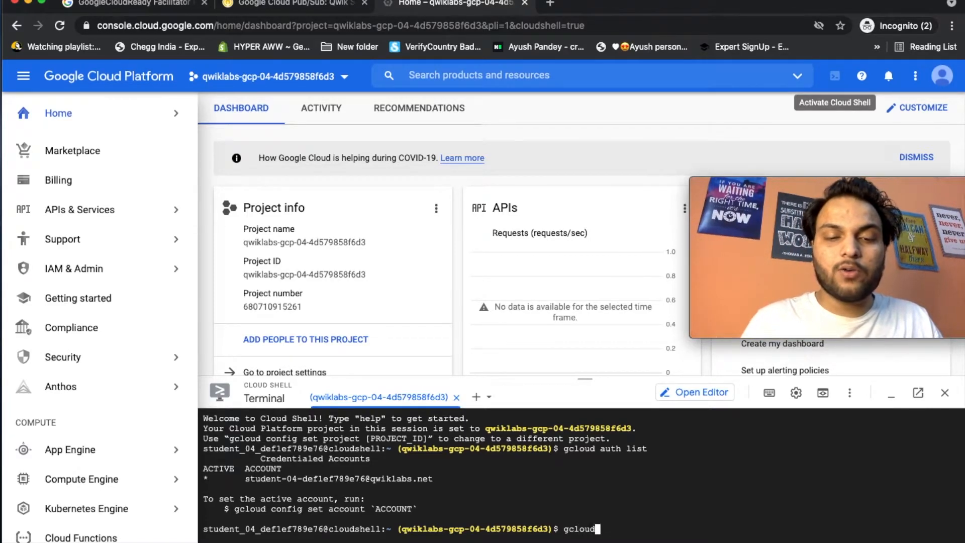
type(" config list project")
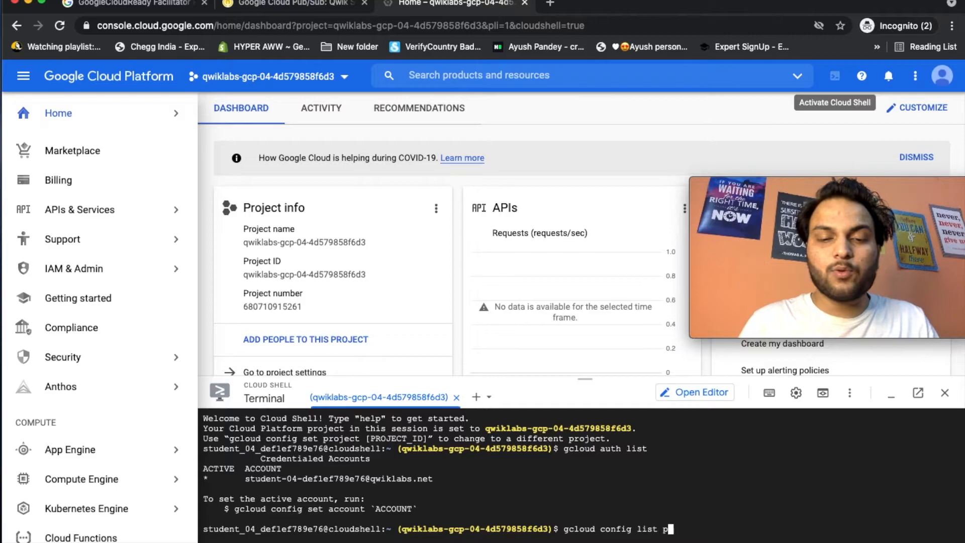
key("Return")
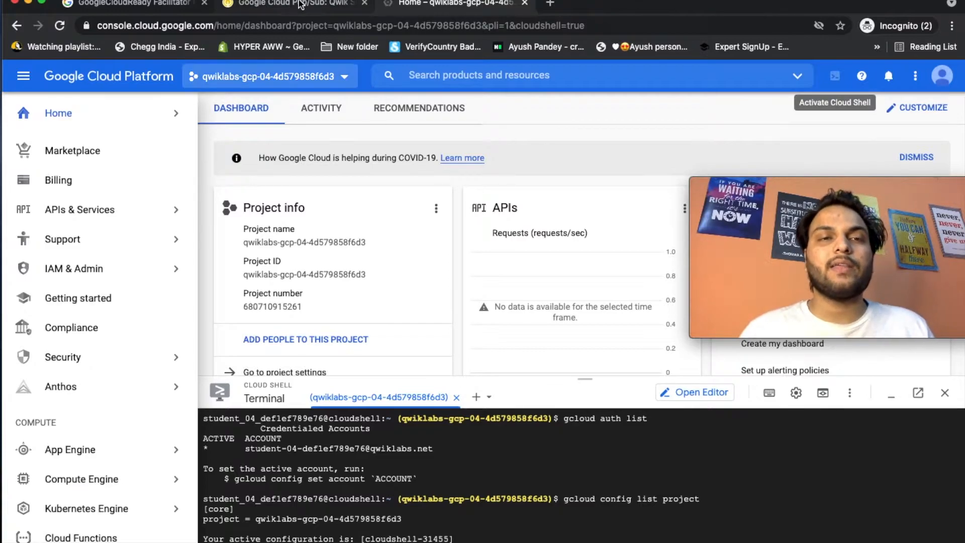
Return to the lab page and read the Setting up Pub/Sub instructions for reaching Topics
left_click(300, 4)
scroll(353, 481, "down", 10)
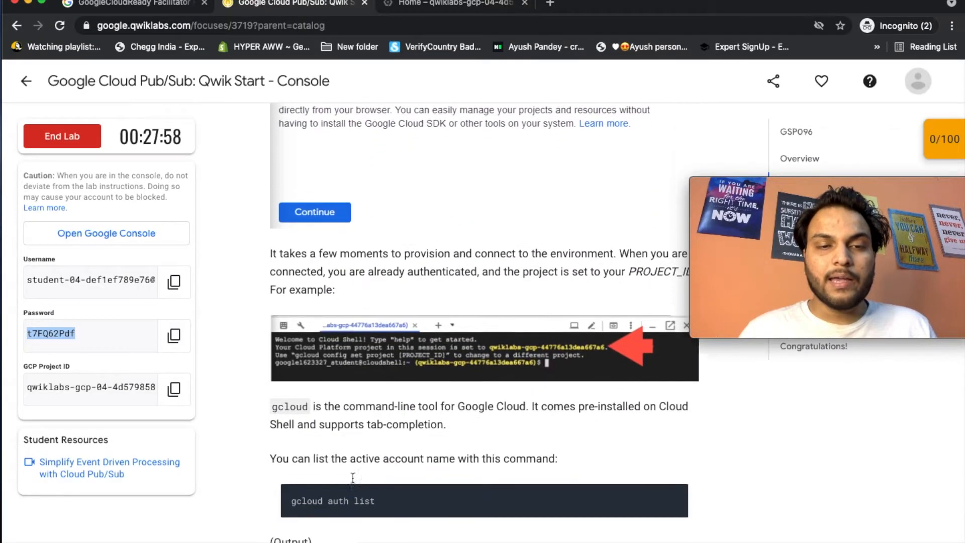
scroll(354, 481, "down", 9)
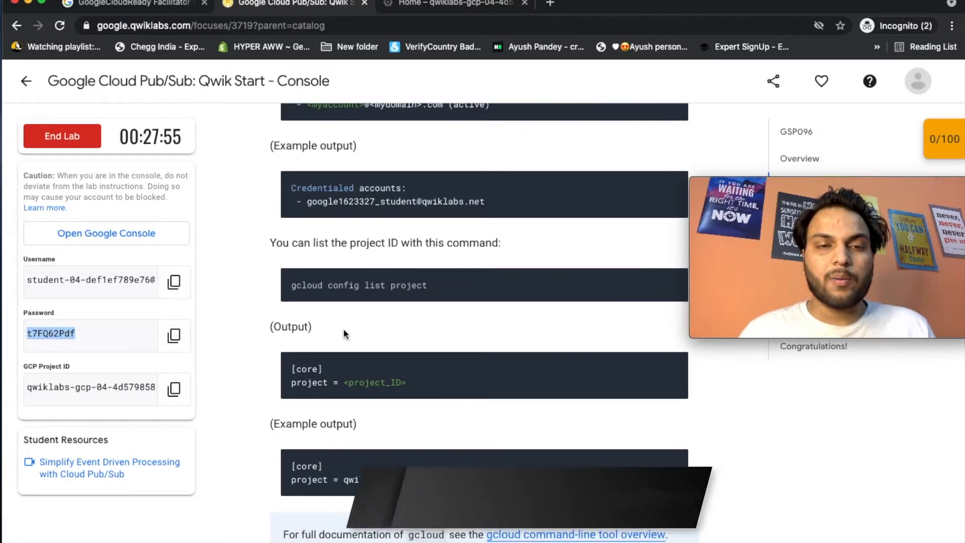
scroll(343, 330, "down", 5)
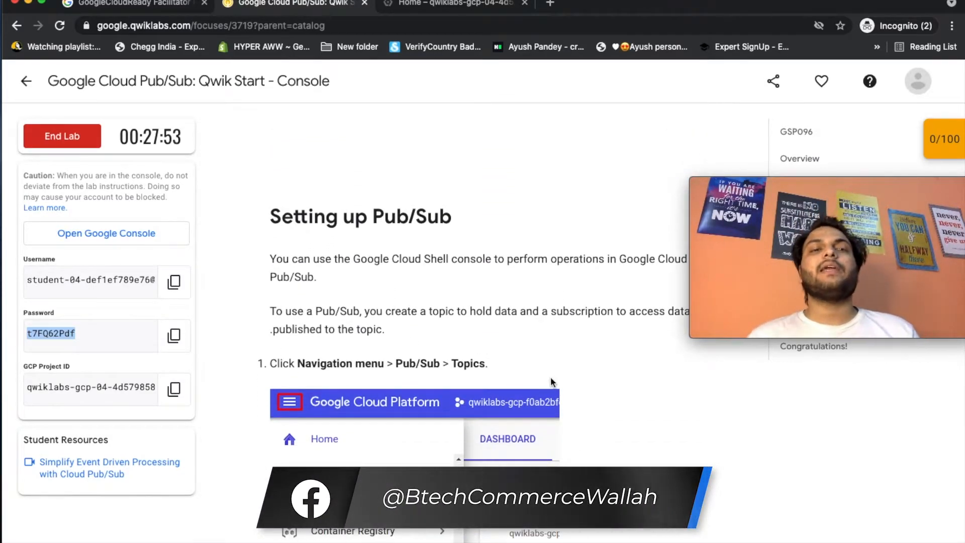
scroll(604, 467, "down", 5)
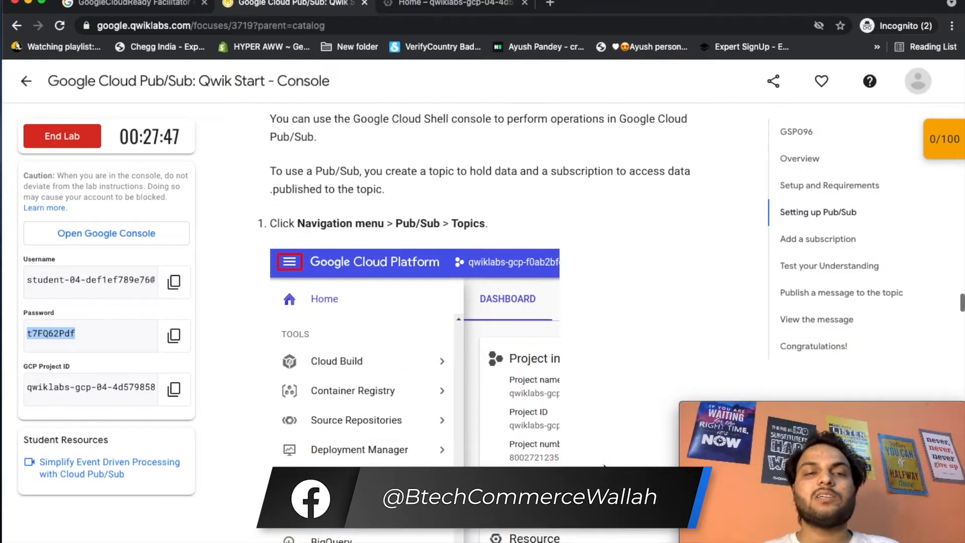
scroll(604, 468, "down", 3)
Switch to the Google Cloud console and open the Pub/Sub Topics page
left_click(467, 5)
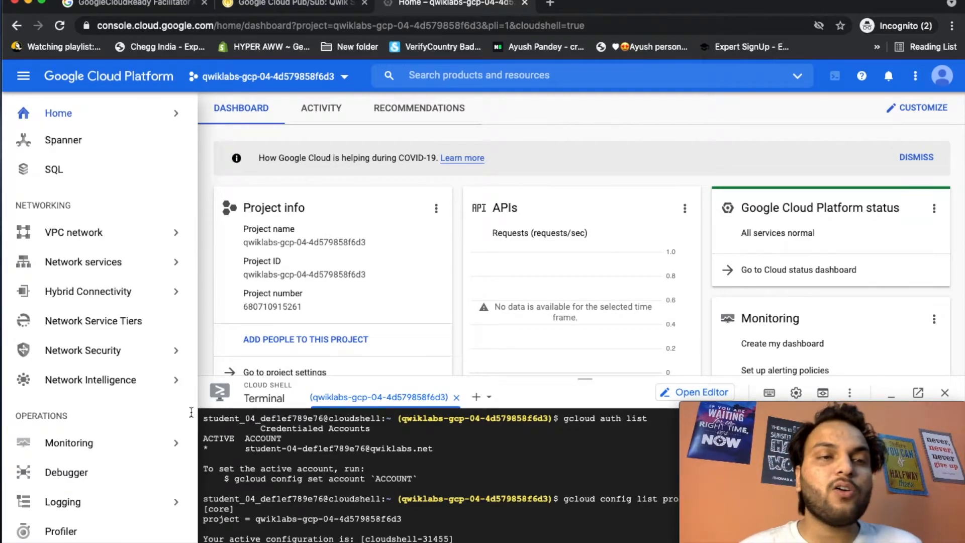
mouse_move(146, 394)
scroll(146, 394, "down", 8)
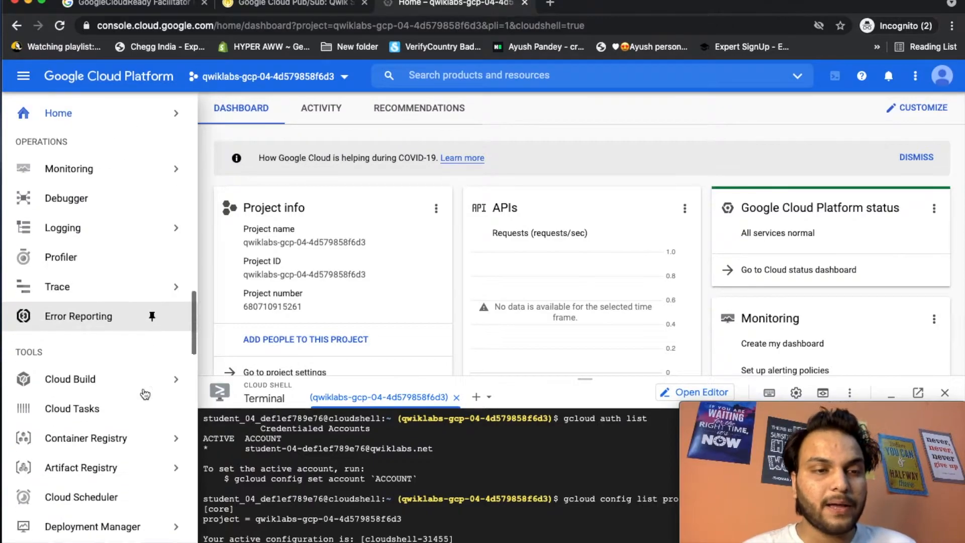
scroll(145, 393, "down", 3)
scroll(145, 393, "down", 5)
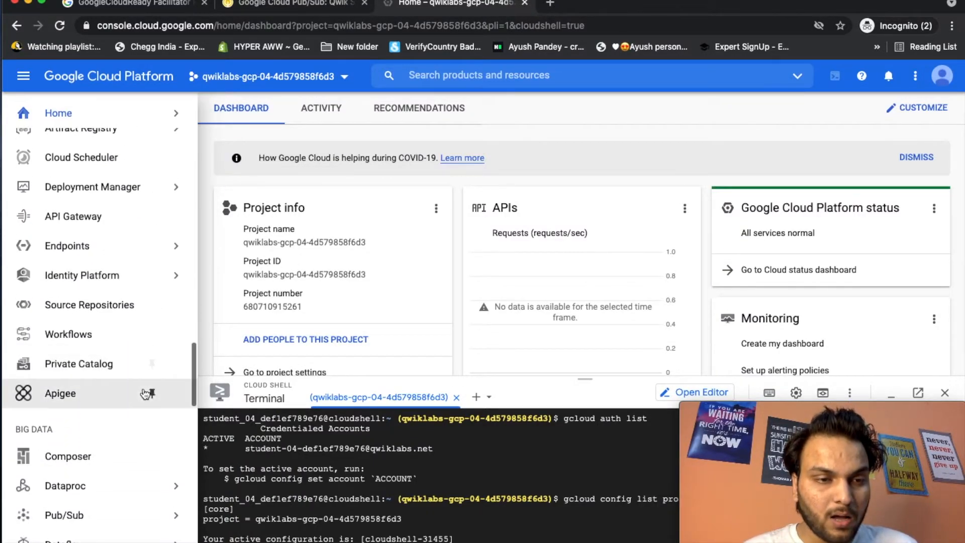
left_click(114, 441)
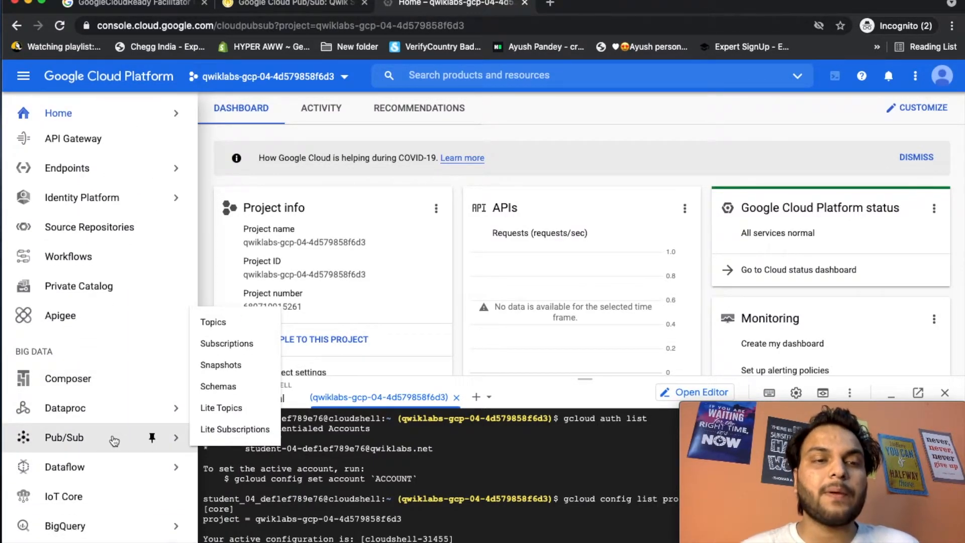
Return to the lab page, read the Create a topic instructions and select the topic name MyTopic for reuse
left_click(284, 5)
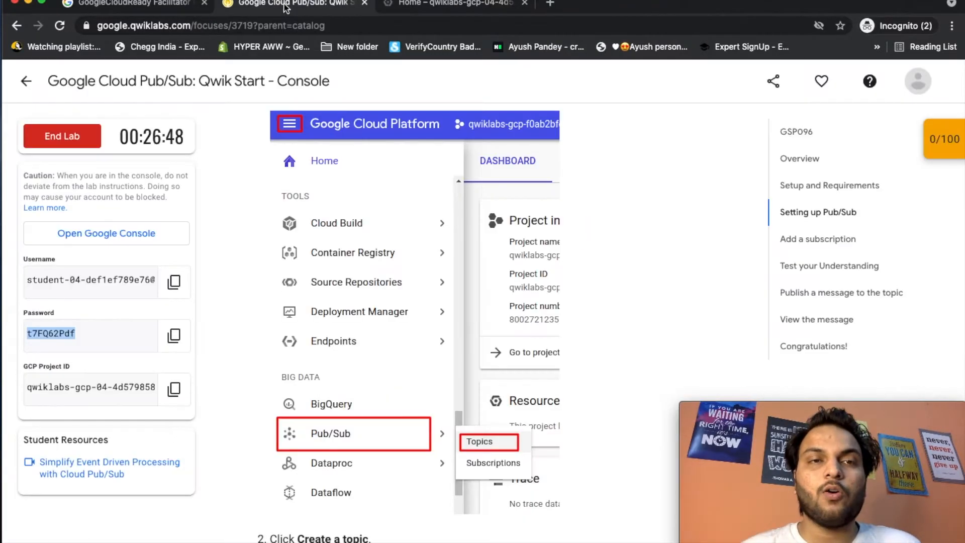
scroll(440, 270, "down", 10)
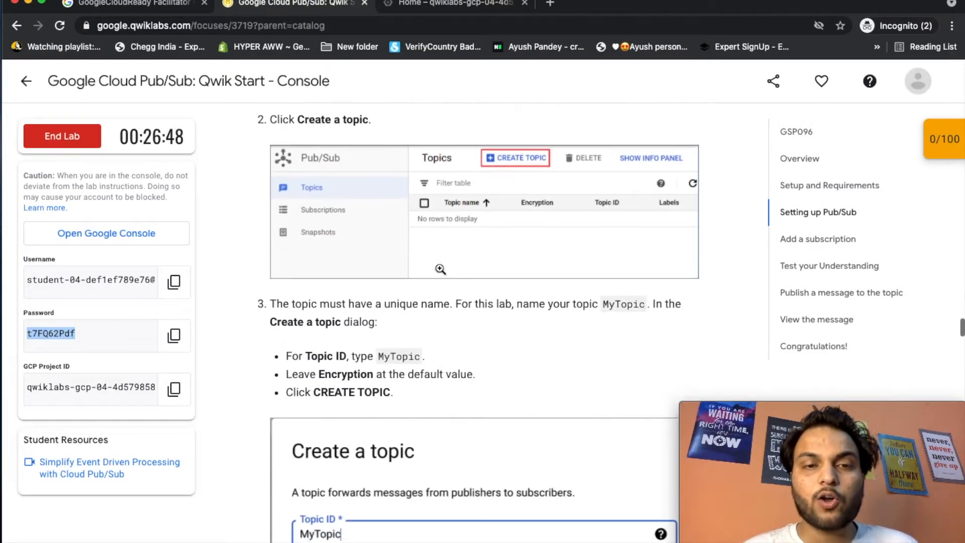
left_click(375, 305)
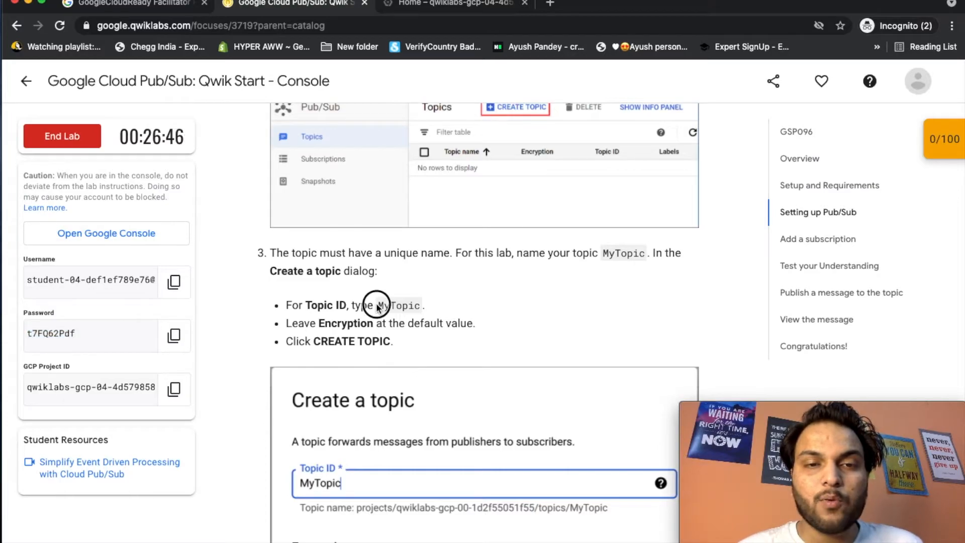
left_click_drag(376, 305, 422, 305)
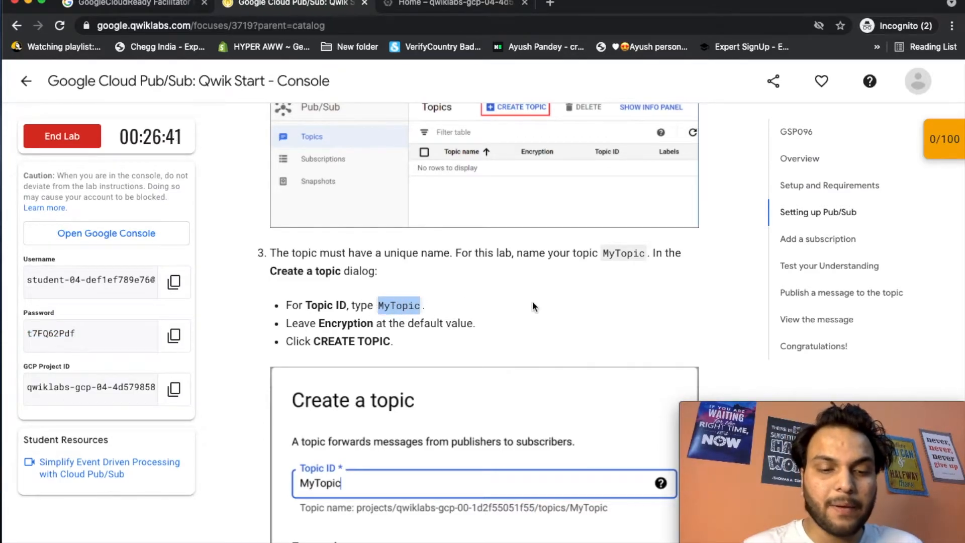
scroll(532, 301, "down", 2)
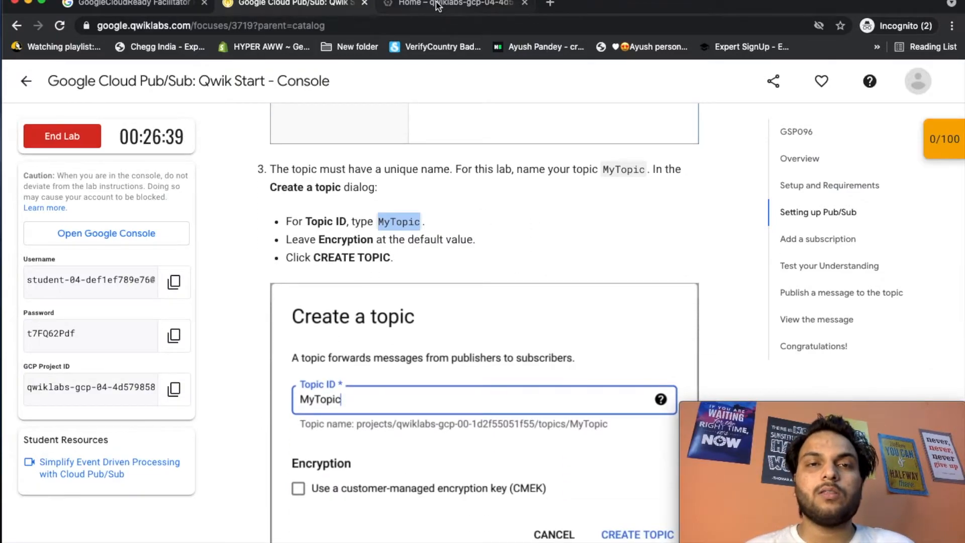
In the Google Cloud console, create a Pub/Sub topic with the ID MyTopic, keeping the default subscription option enabled
left_click(436, 5)
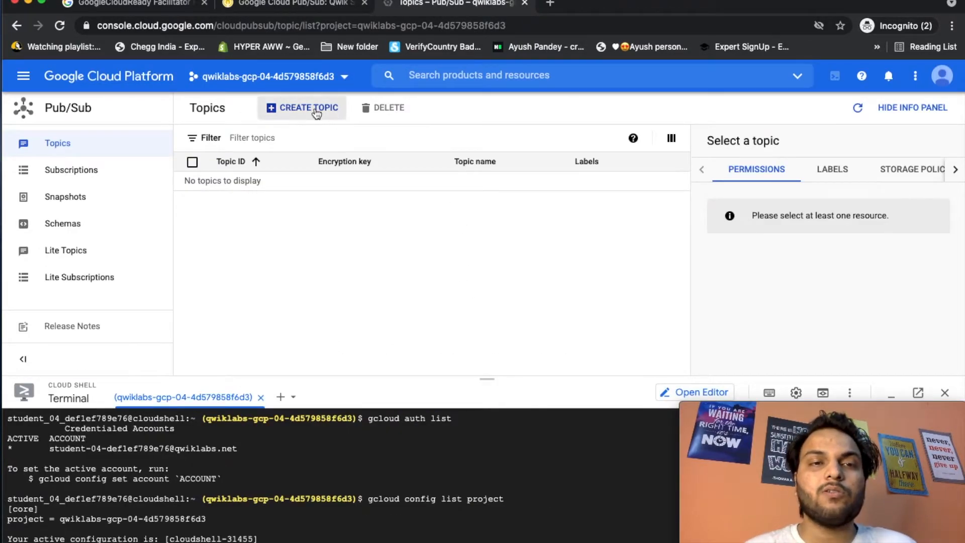
left_click(316, 110)
left_click(415, 283)
type("MyTopic")
left_click(600, 411)
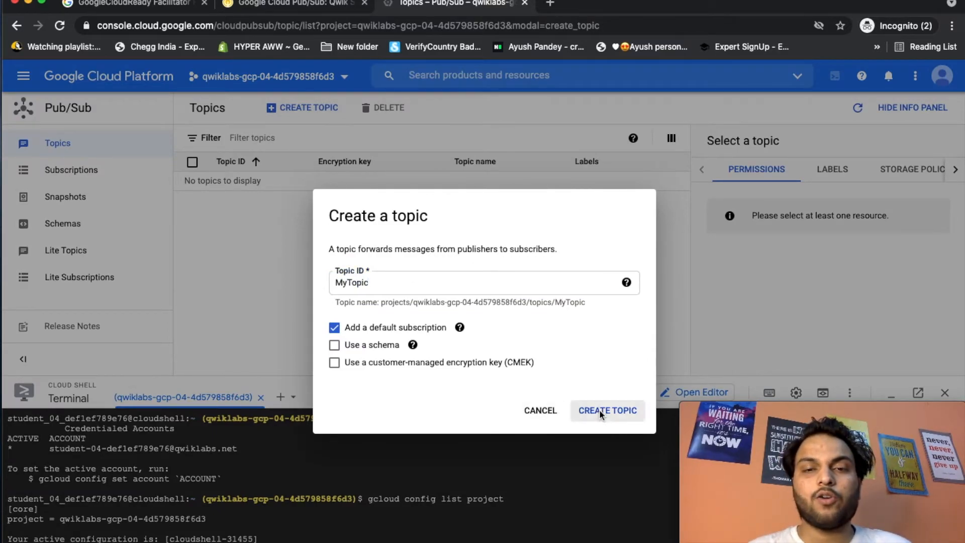
Return to the lab page and check the progress of the Create a Pub/Sub topic task
left_click(301, 5)
scroll(458, 334, "down", 5)
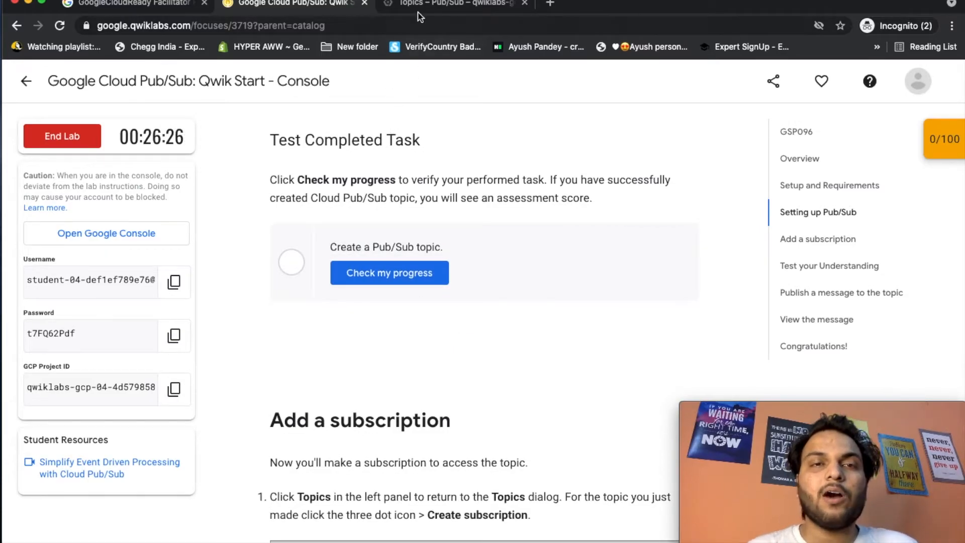
left_click(417, 6)
left_click(300, 6)
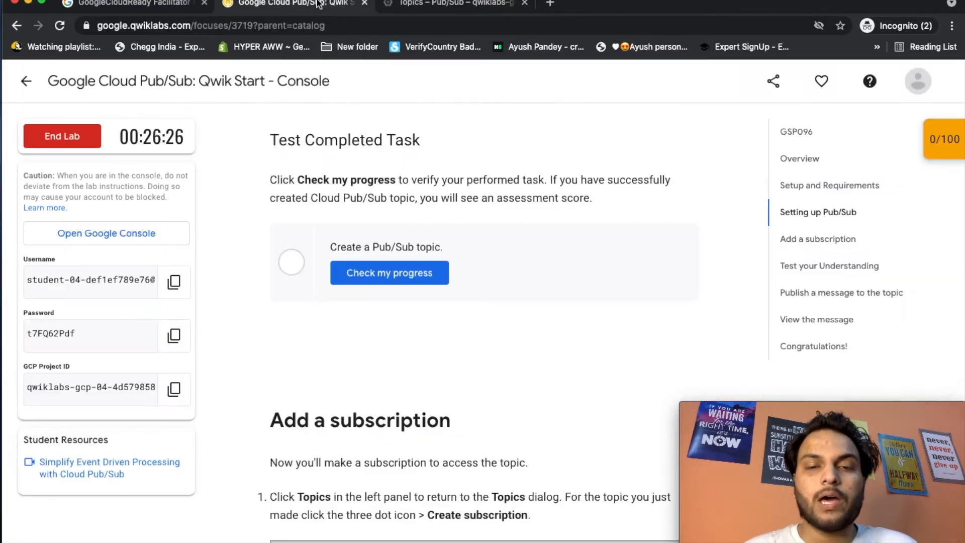
left_click(420, 274)
Read the Add a subscription instructions and examine the lab's checkpoint scores
scroll(582, 382, "down", 3)
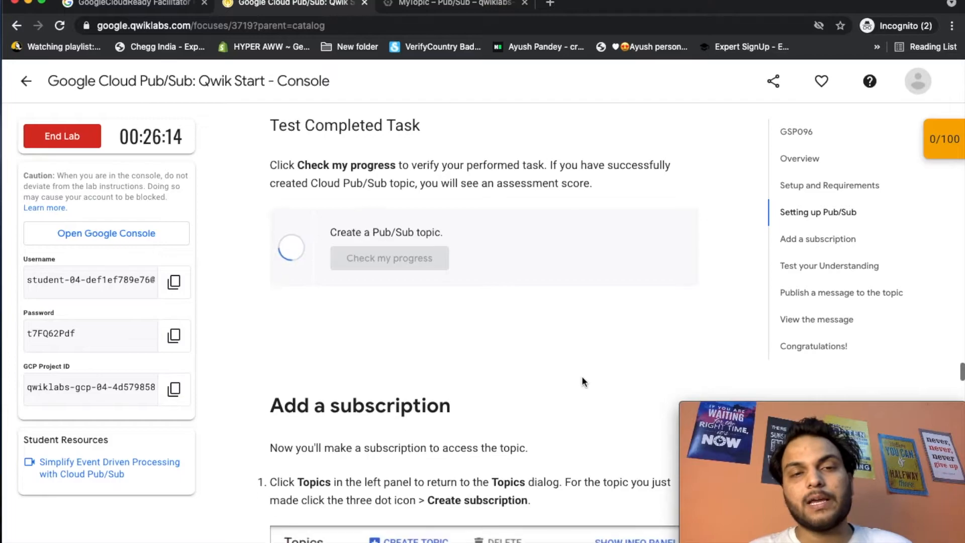
scroll(582, 381, "down", 3)
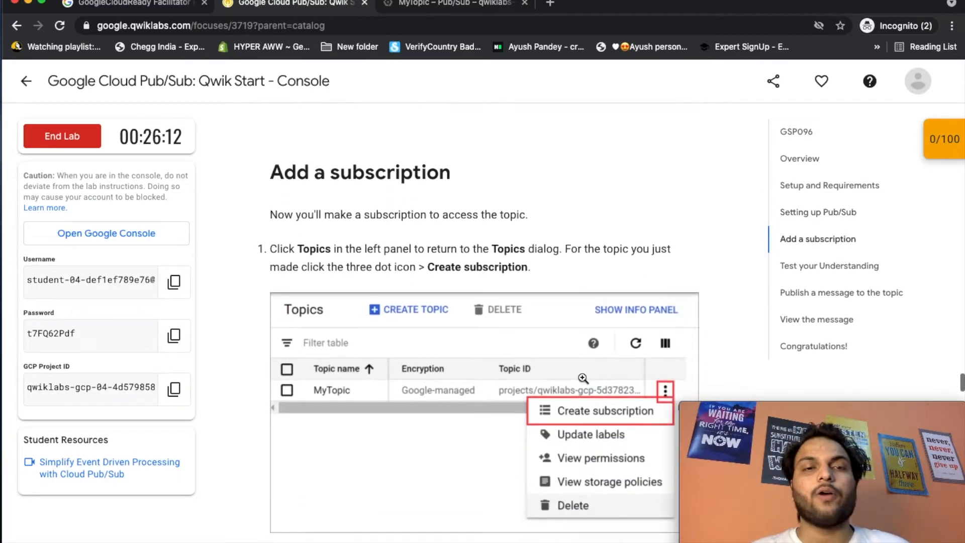
scroll(729, 334, "down", 2)
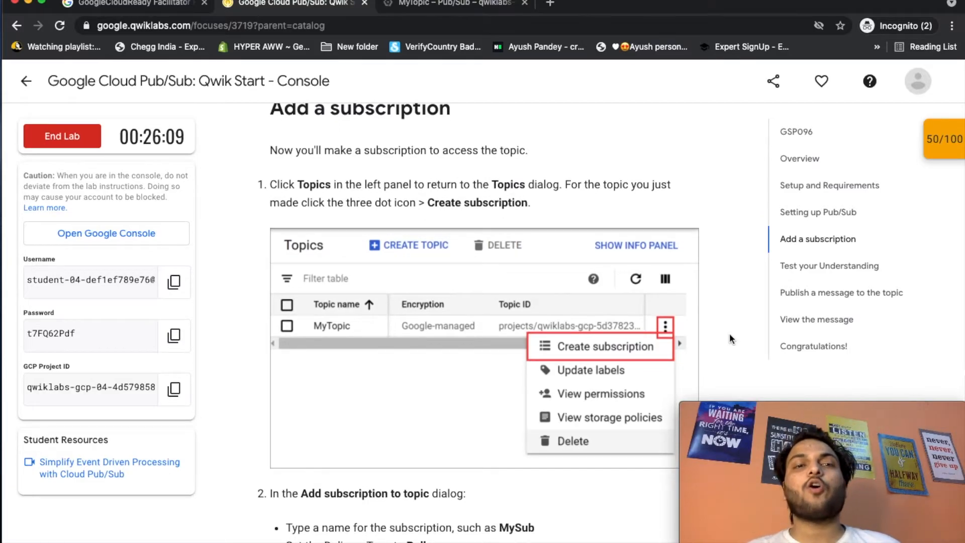
scroll(730, 335, "down", 1)
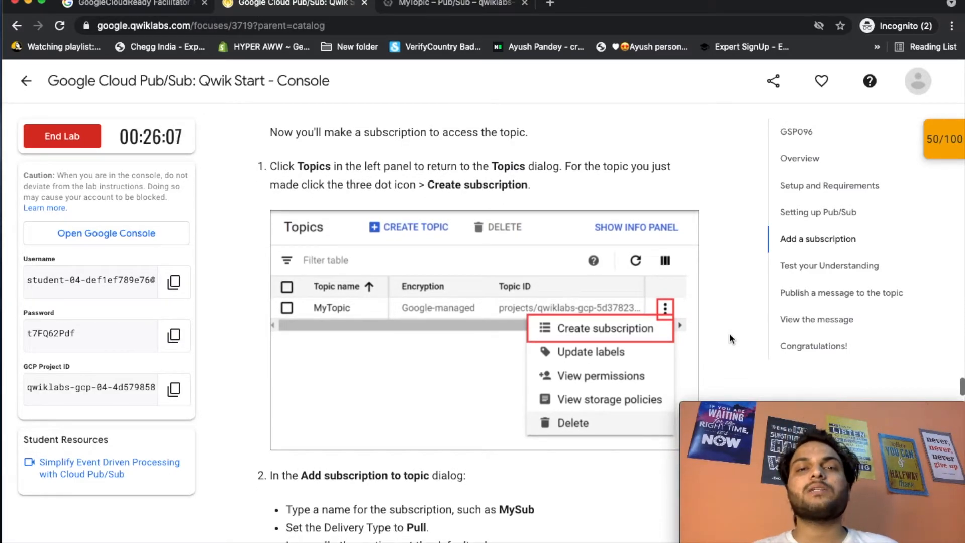
scroll(730, 337, "down", 1)
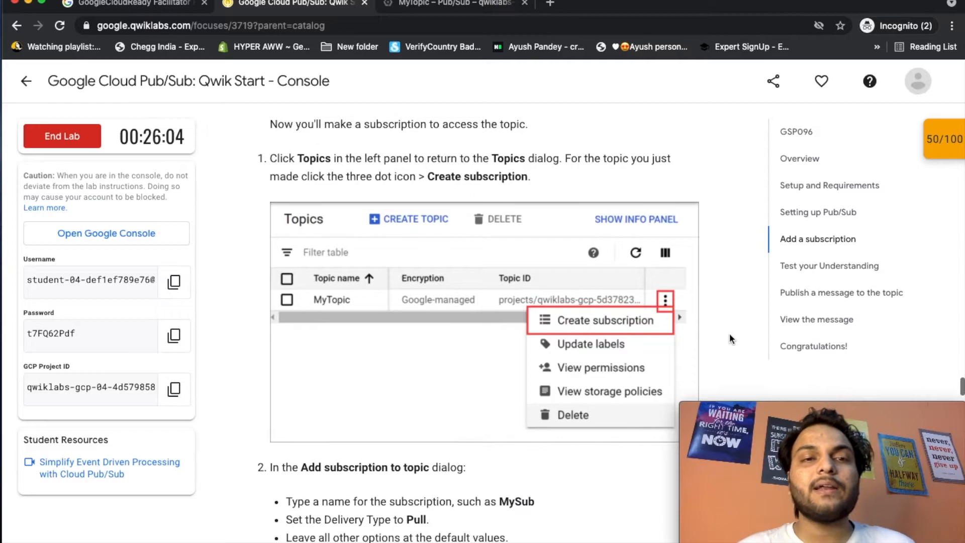
scroll(729, 339, "down", 1)
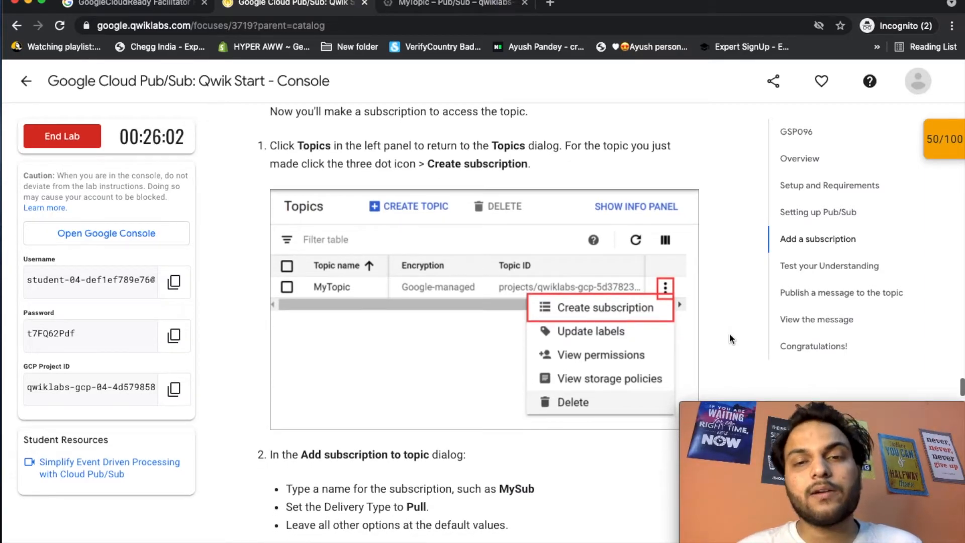
left_click(928, 152)
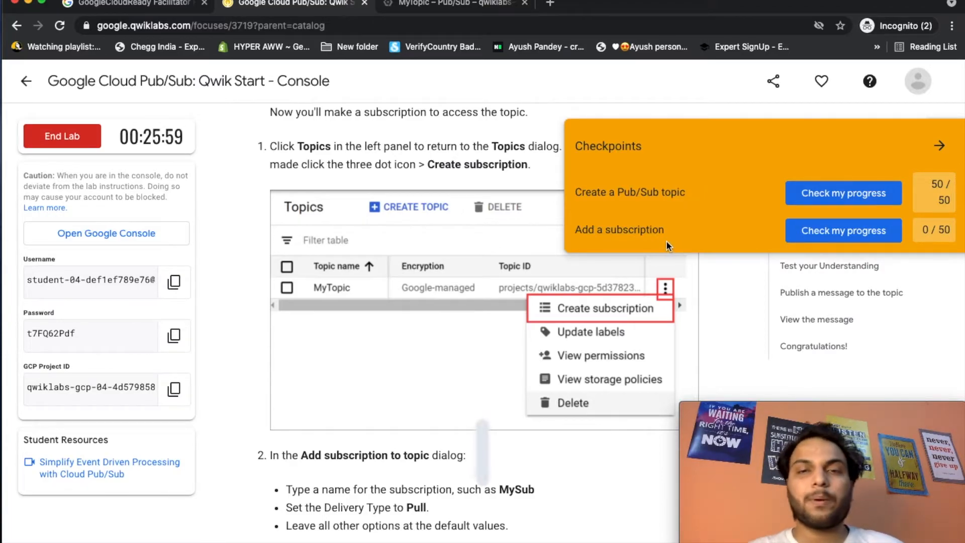
left_click(943, 149)
Switch to the Google Cloud console and open the subscription creation form for MyTopic from the Topics list
left_click(430, 10)
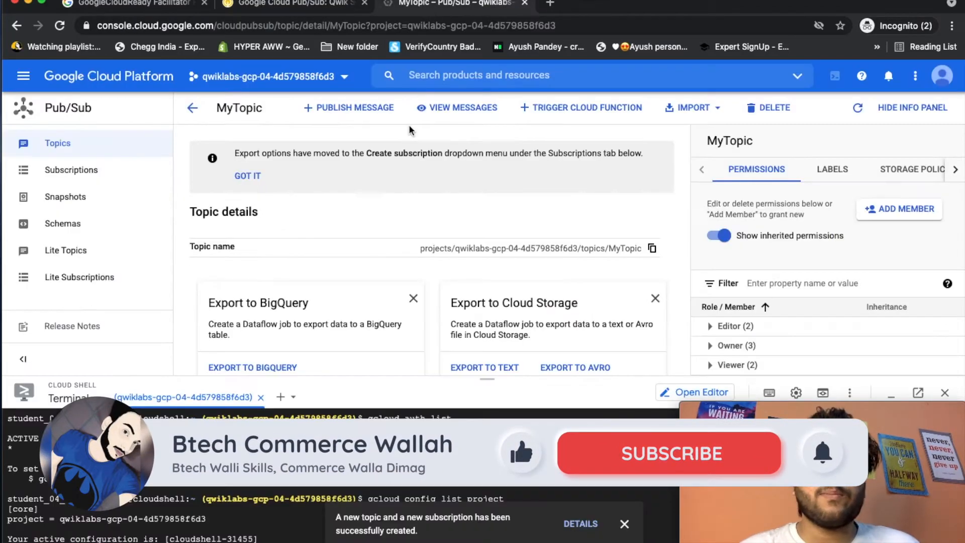
left_click(95, 146)
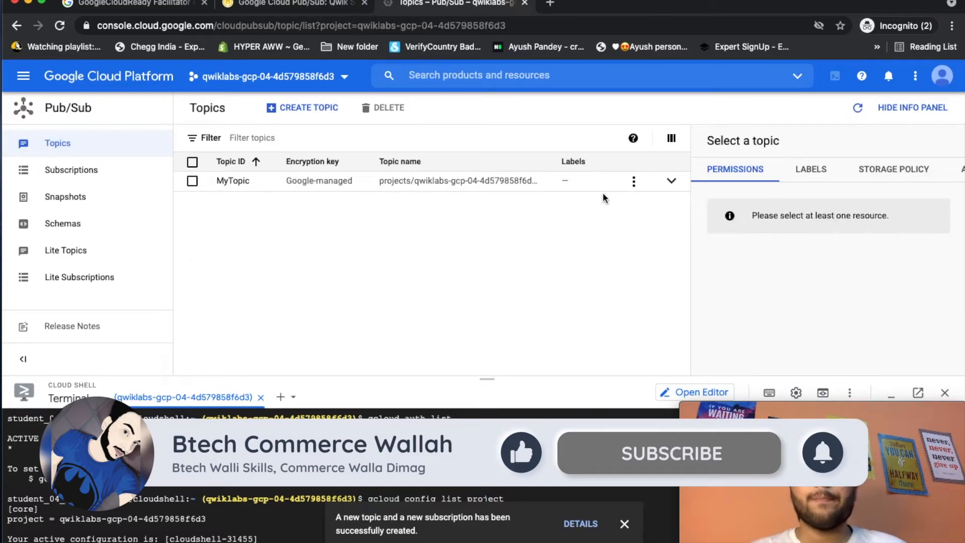
left_click(633, 181)
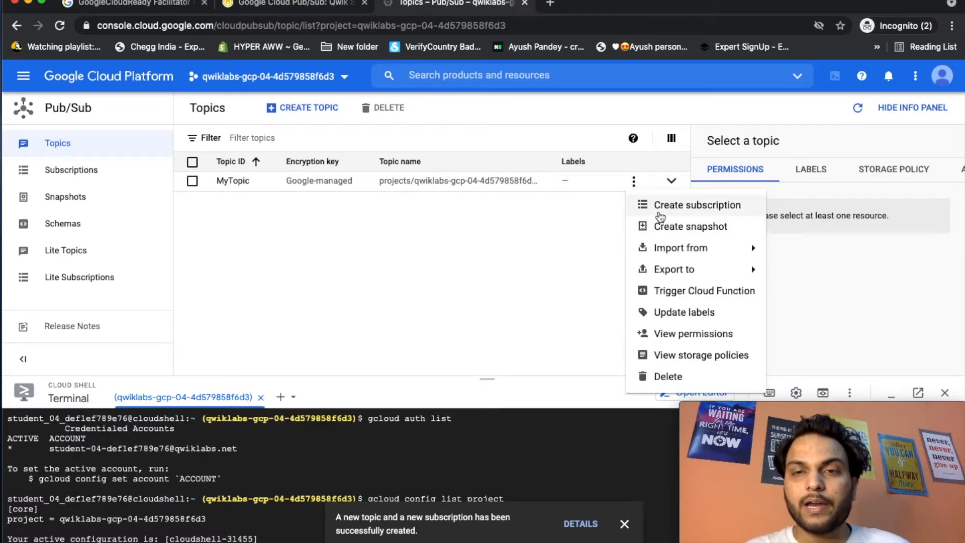
left_click(648, 205)
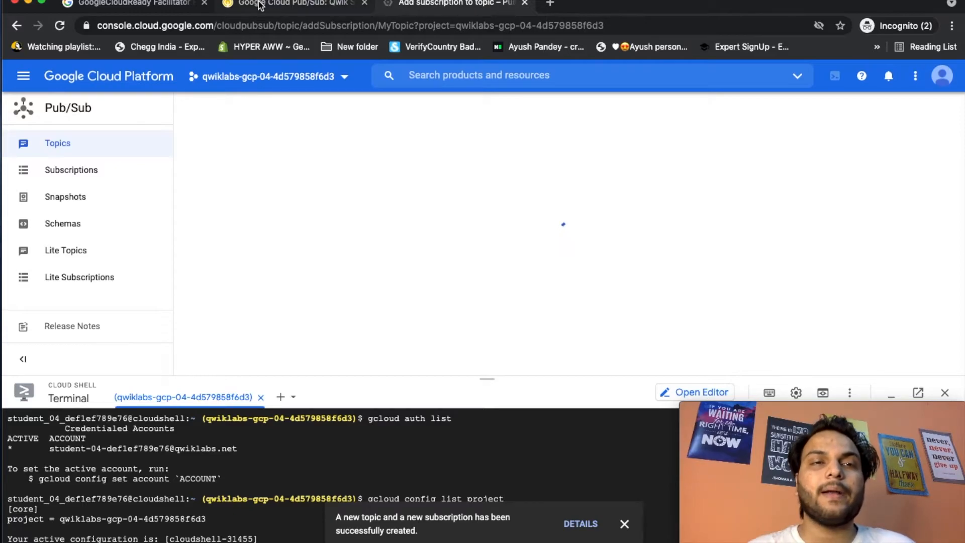
Return to the lab page, copy the subscription name MySub and read the required delivery type
left_click(260, 4)
scroll(421, 273, "down", 3)
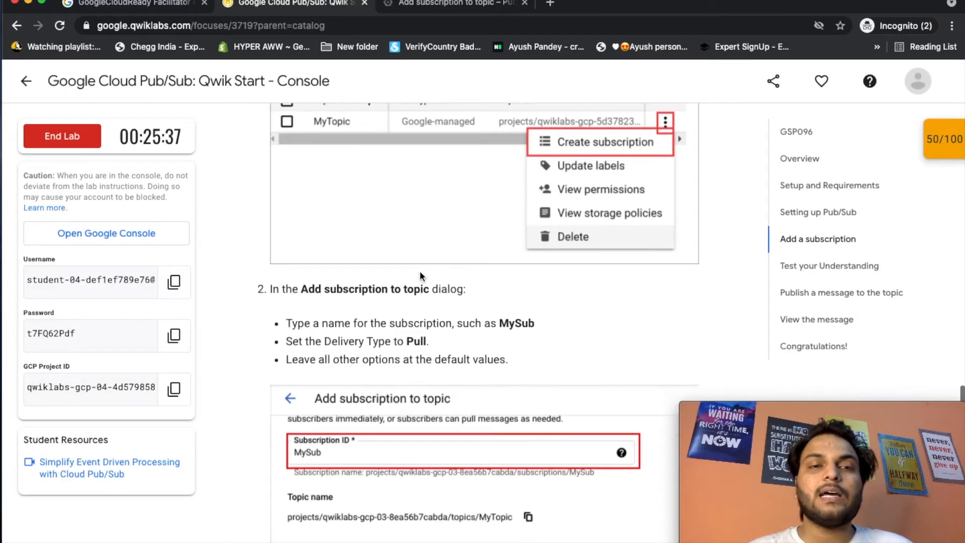
scroll(544, 326, "down", 1)
scroll(545, 326, "down", 1)
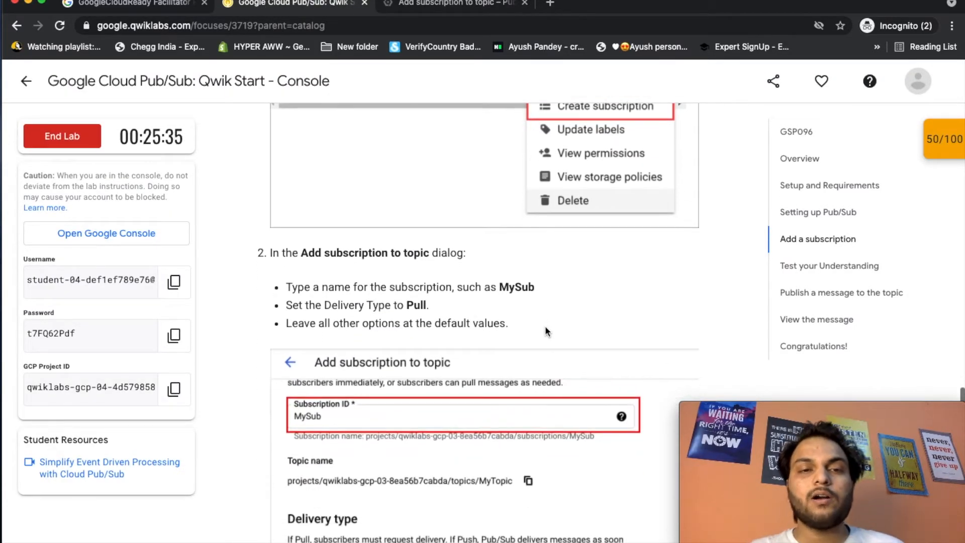
left_click_drag(499, 277, 535, 275)
key("super+c")
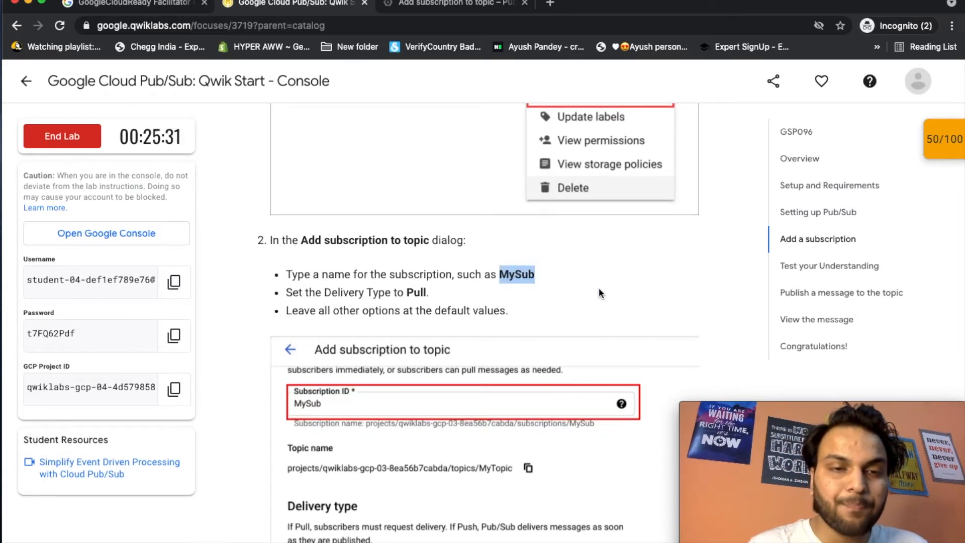
scroll(566, 297, "down", 2)
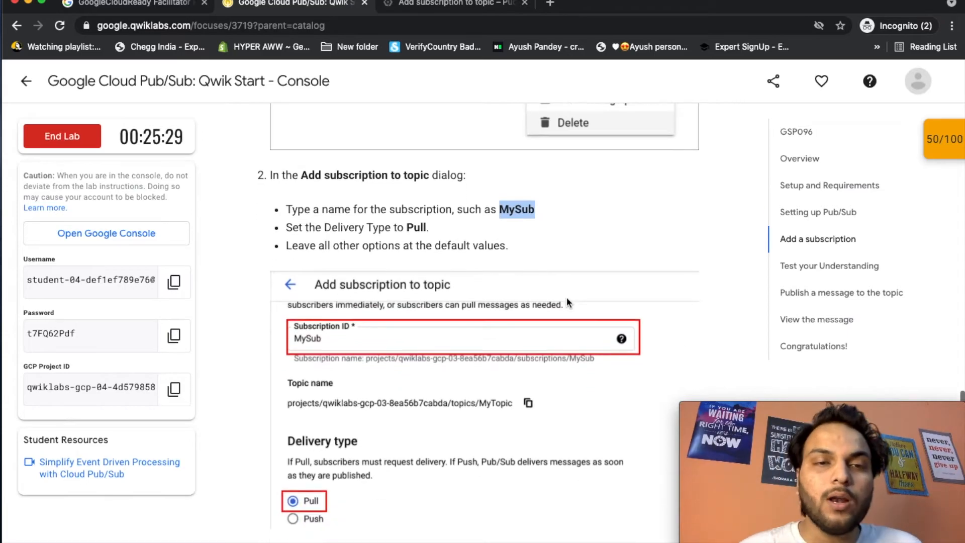
In the Google Cloud console, create the subscription MySub for MyTopic with Pull delivery and all other options at their defaults
left_click(458, 6)
left_click(365, 190)
key("super+v")
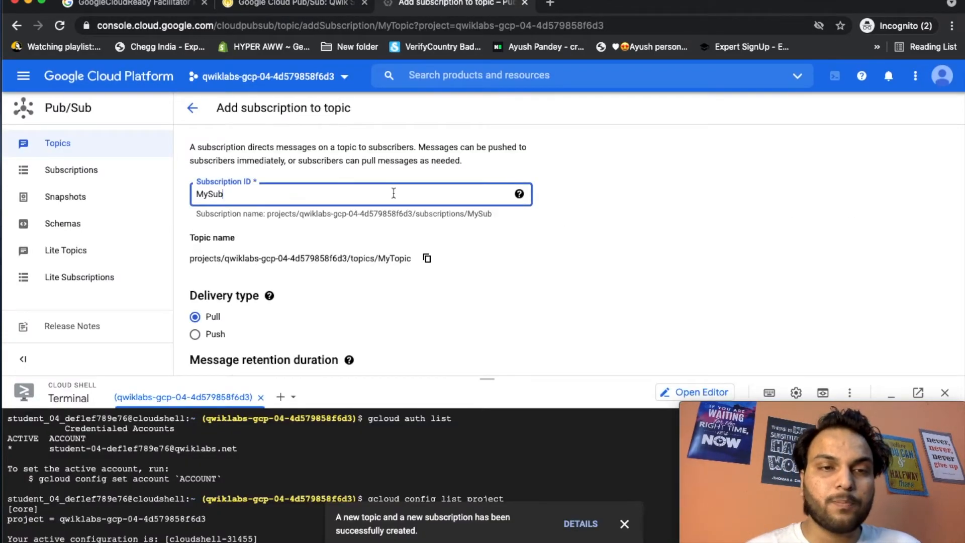
scroll(479, 242, "down", 3)
scroll(480, 248, "down", 10)
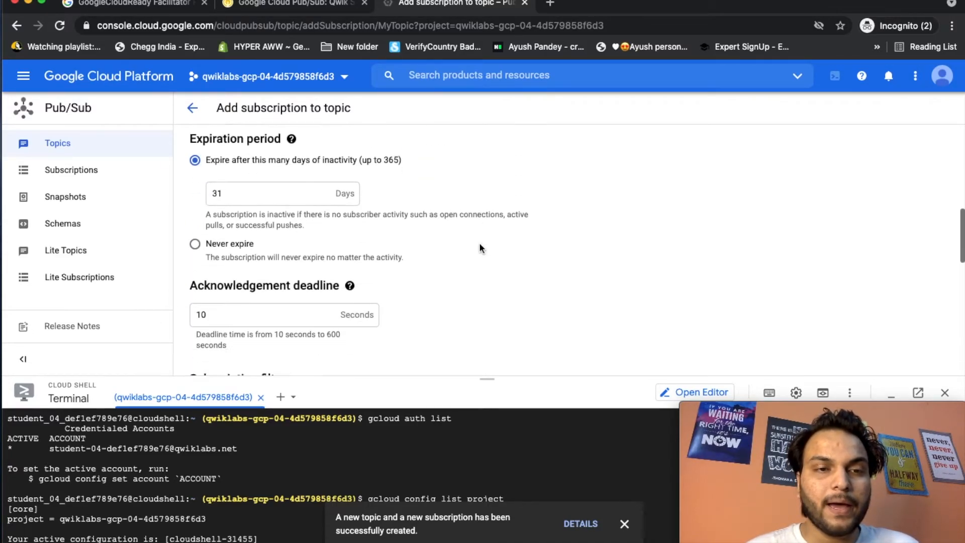
scroll(478, 242, "down", 3)
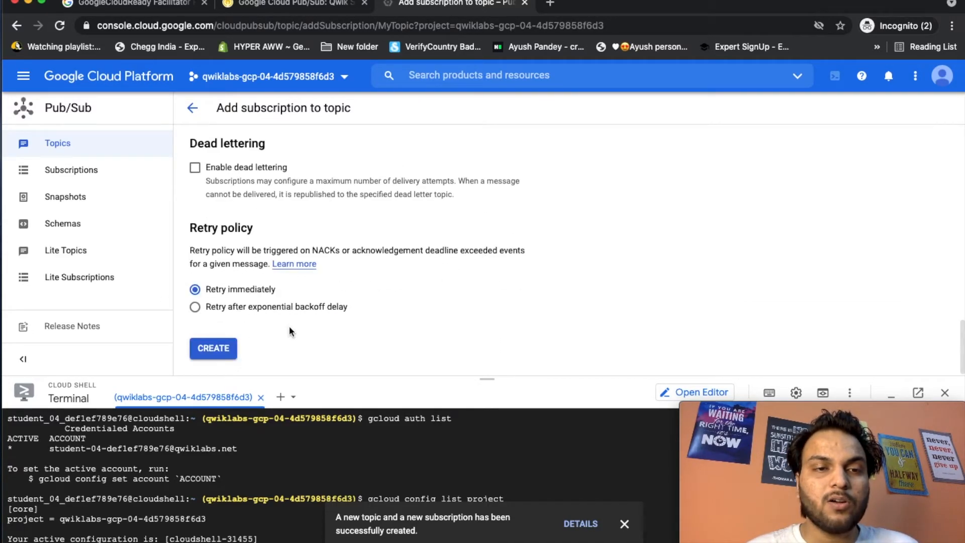
left_click(221, 346)
Verify in the console that the subscription was added, and check the progress of the lab's Add a subscription task
left_click(281, 4)
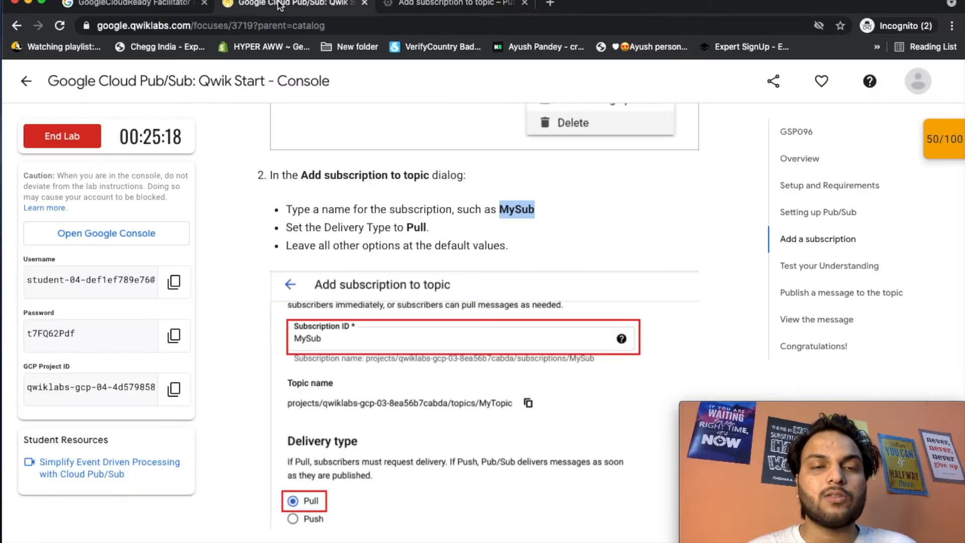
scroll(515, 241, "down", 8)
scroll(515, 240, "down", 9)
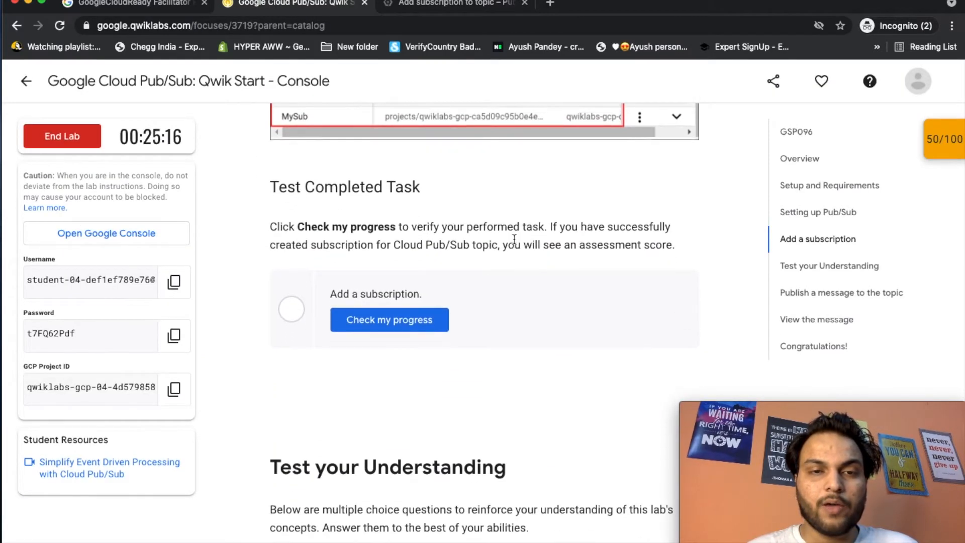
left_click(438, 3)
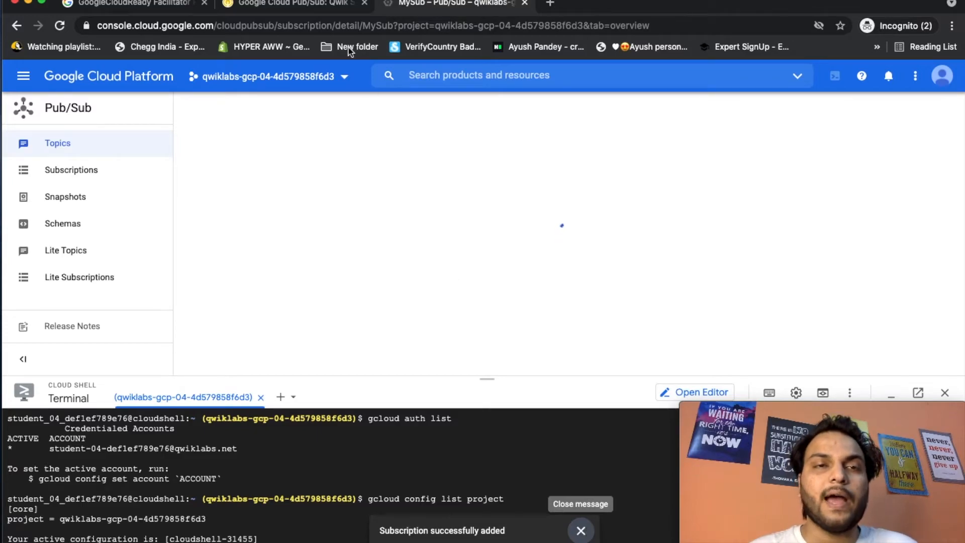
left_click(319, 8)
left_click(374, 285)
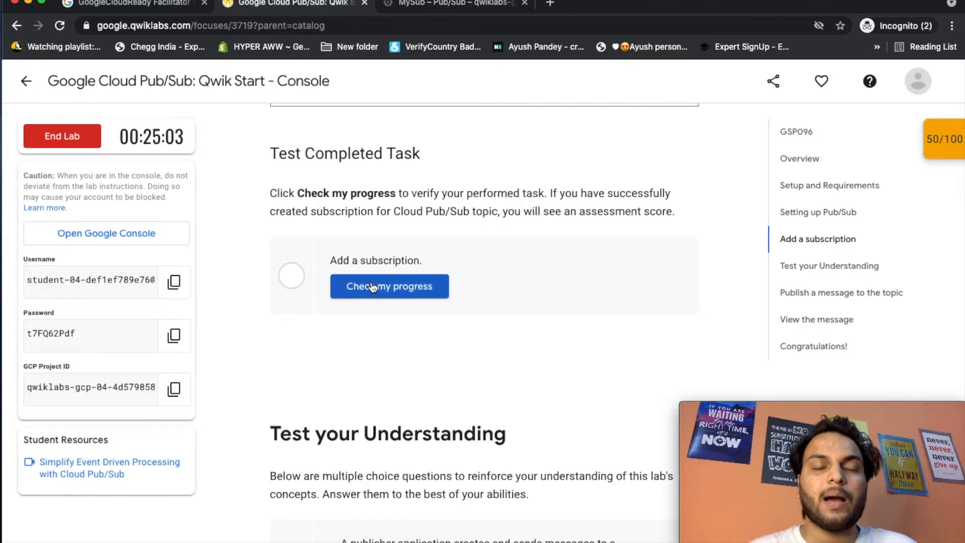
Open the lab's score overview to review the Create a Pub/Sub topic and Add a subscription checkpoints
scroll(539, 346, "down", 1)
scroll(539, 347, "down", 2)
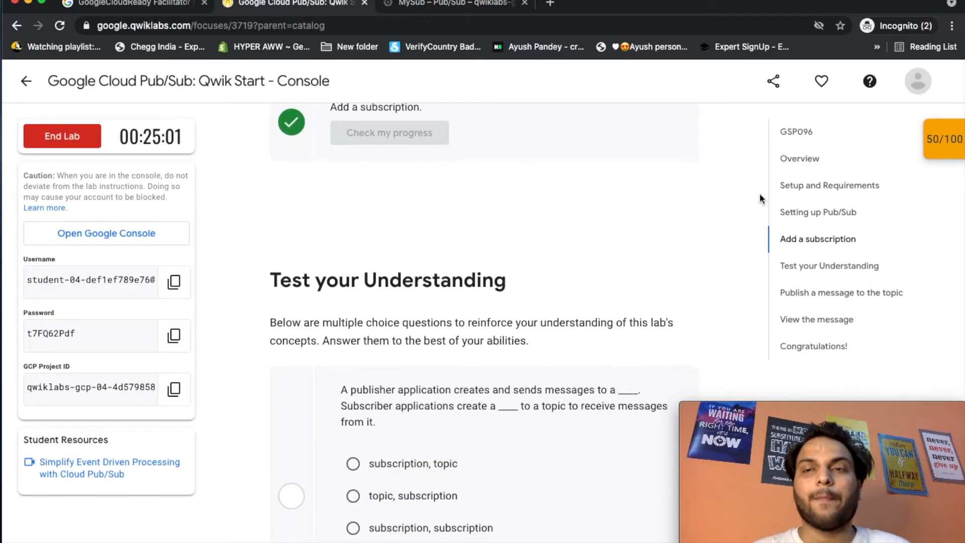
left_click(943, 139)
left_click(943, 150)
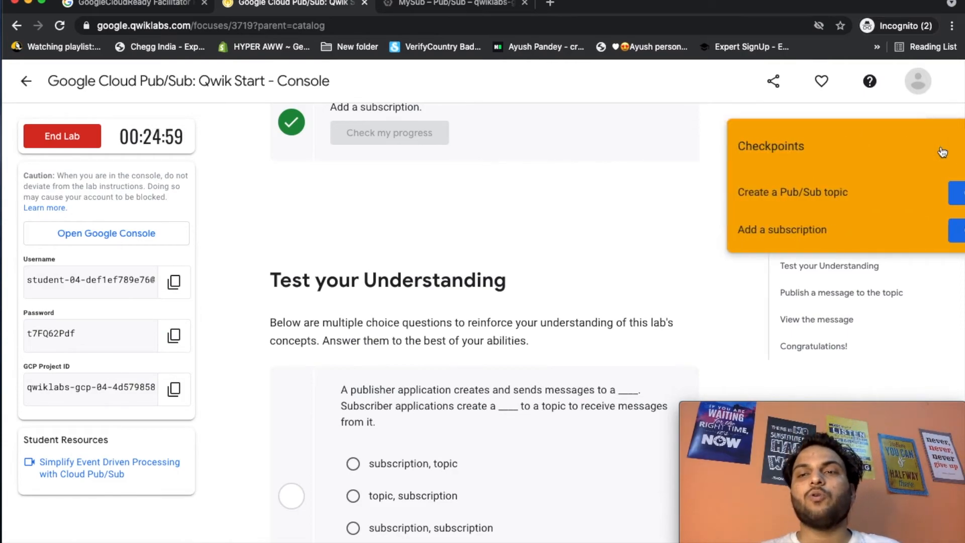
Answer the Test your Understanding quiz: submit "topic, subscription" for the publisher question and choose True for the asynchronous messaging question
scroll(664, 282, "down", 4)
scroll(665, 279, "up", 1)
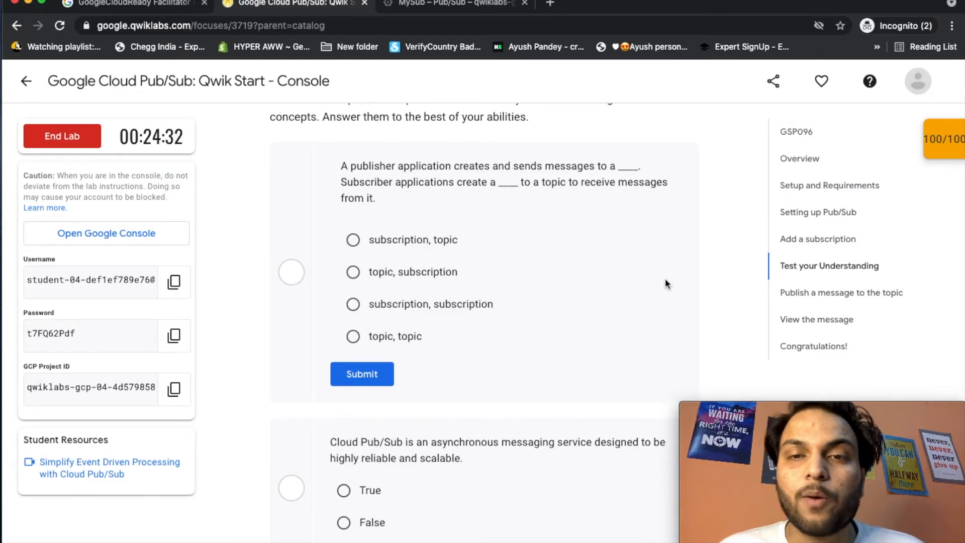
left_click(353, 271)
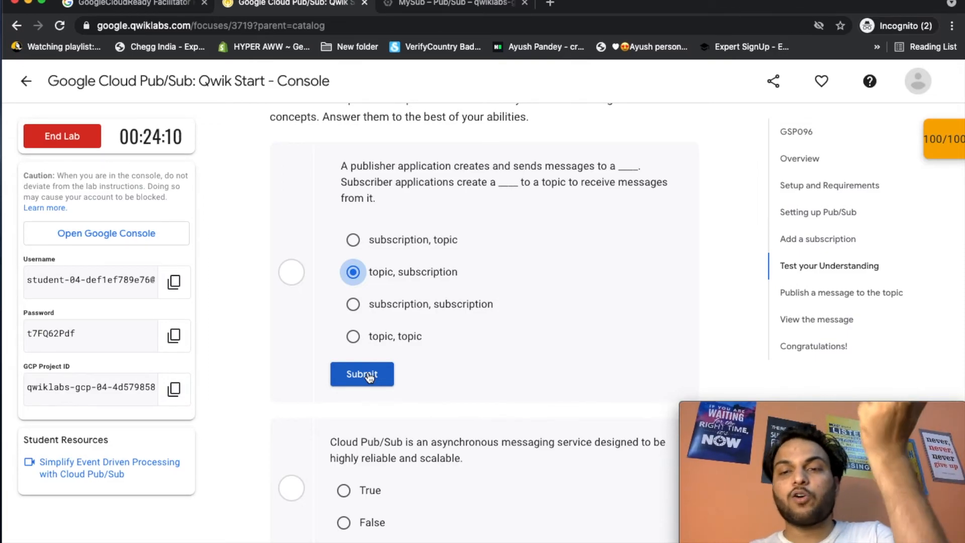
left_click(369, 376)
scroll(493, 377, "down", 1)
scroll(493, 378, "down", 4)
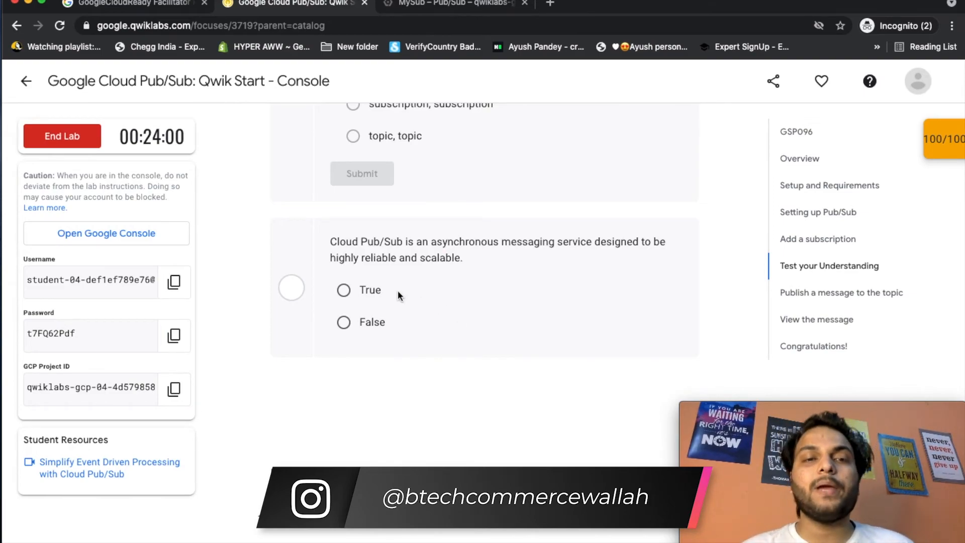
left_click(343, 291)
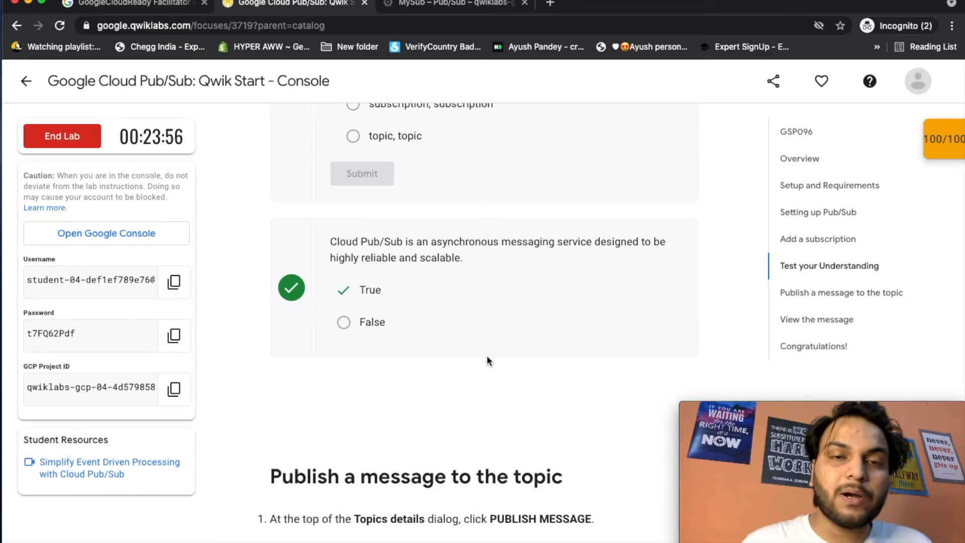
Read the lab's remaining instructions on publishing a message to the topic and viewing the message, through to the Congratulations section
scroll(486, 355, "down", 5)
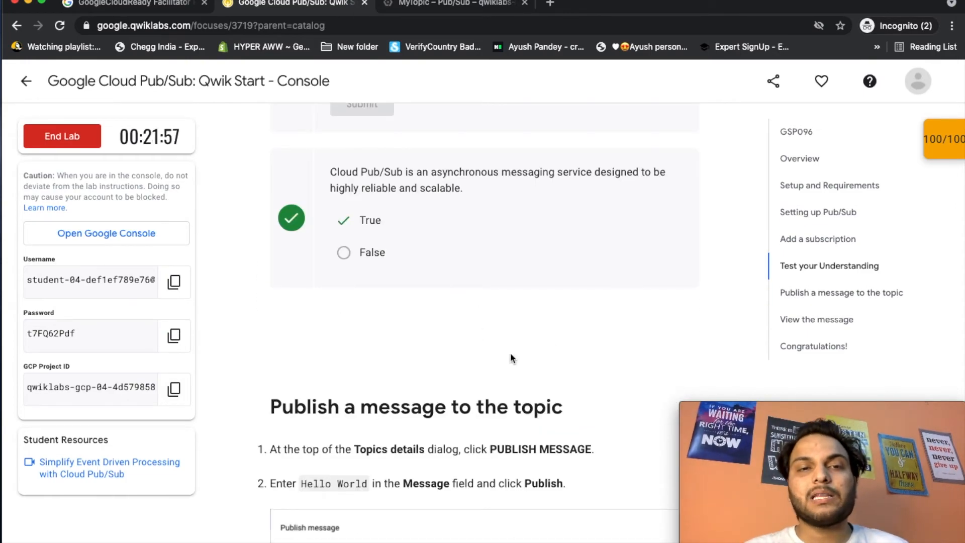
scroll(510, 328, "up", 2)
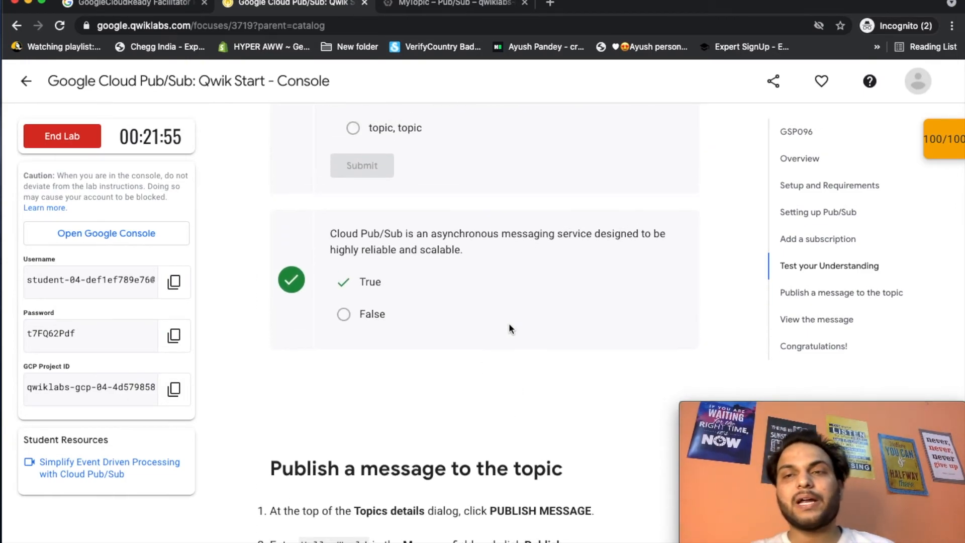
scroll(509, 328, "up", 1)
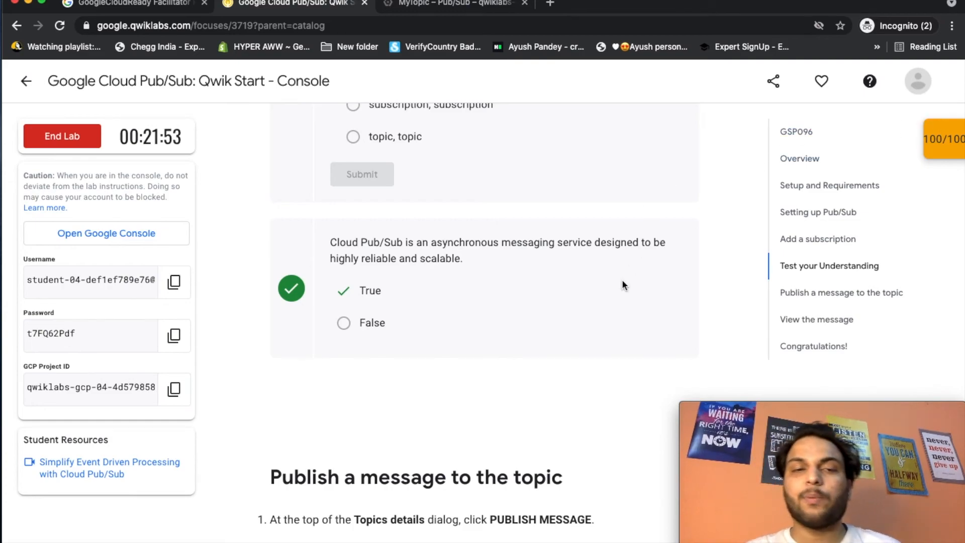
scroll(622, 284, "down", 5)
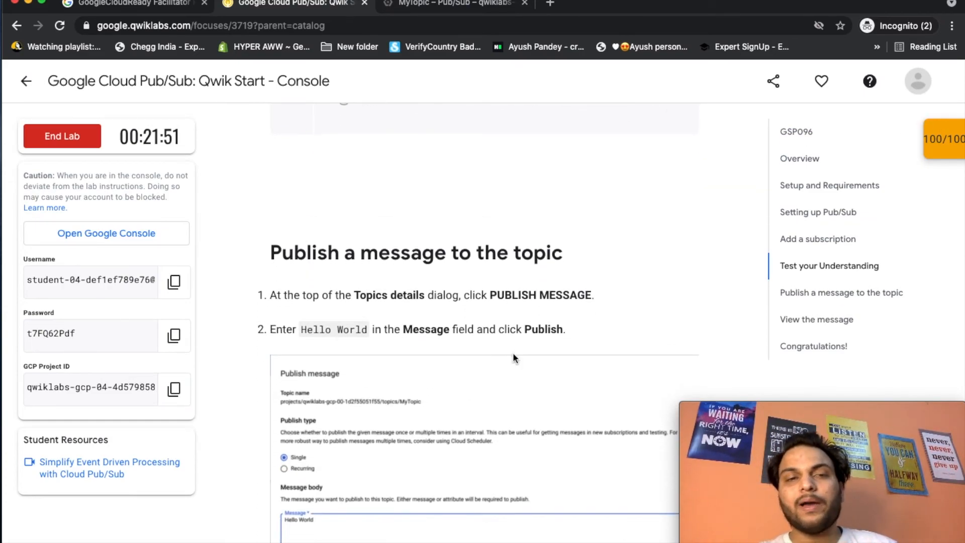
scroll(513, 355, "down", 1)
scroll(482, 297, "down", 1)
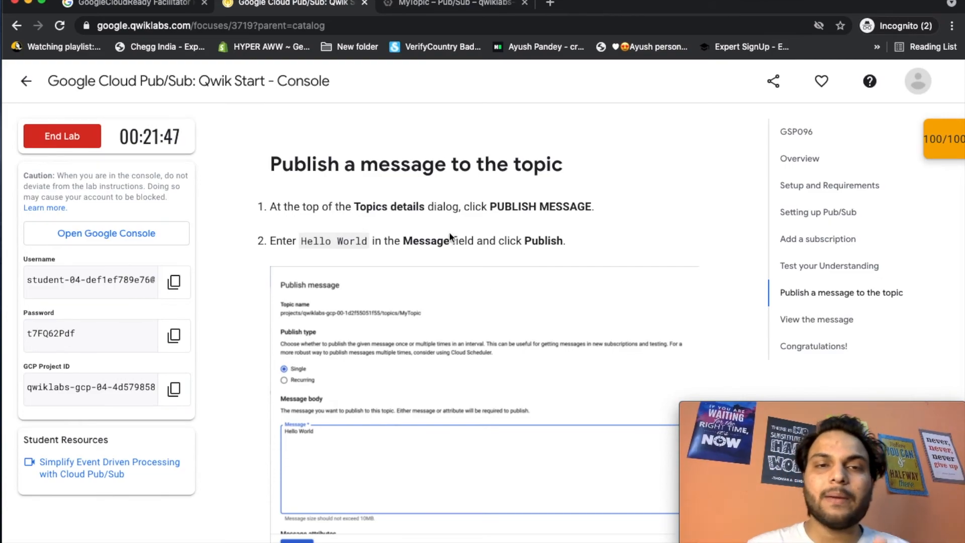
scroll(359, 244, "down", 9)
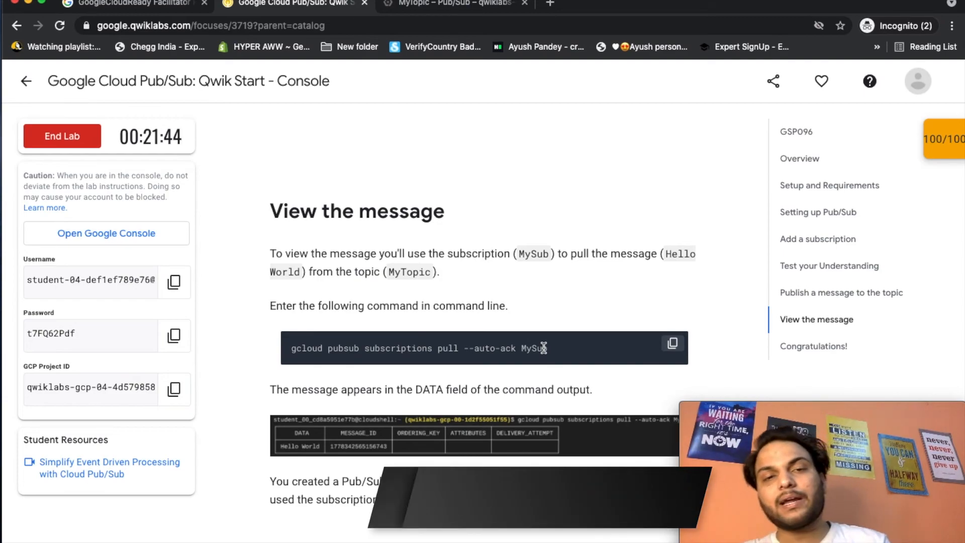
scroll(543, 348, "down", 4)
scroll(543, 348, "down", 1)
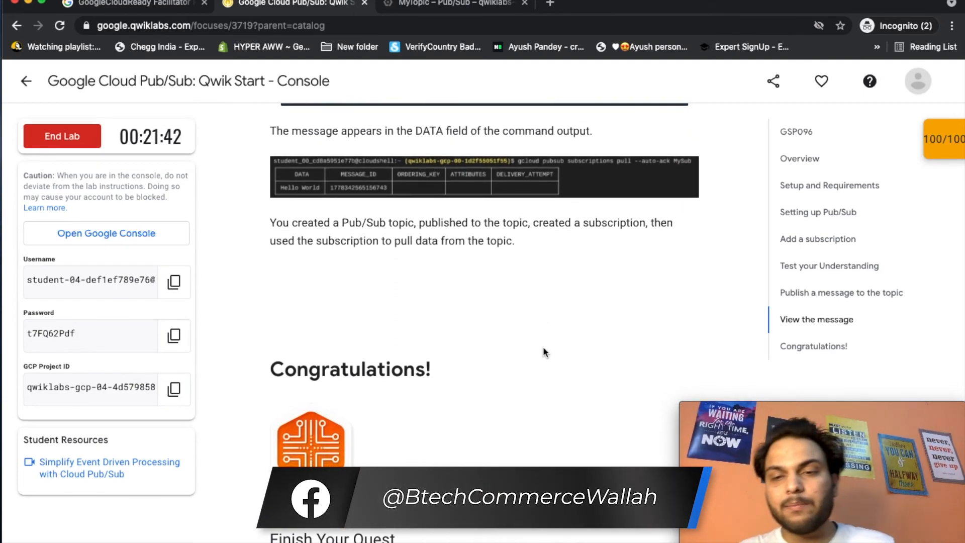
scroll(544, 352, "down", 2)
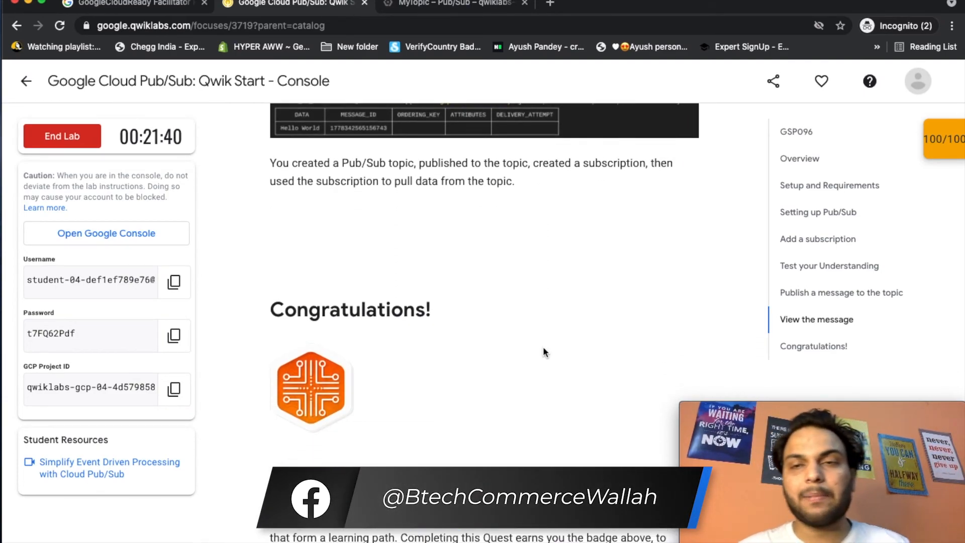